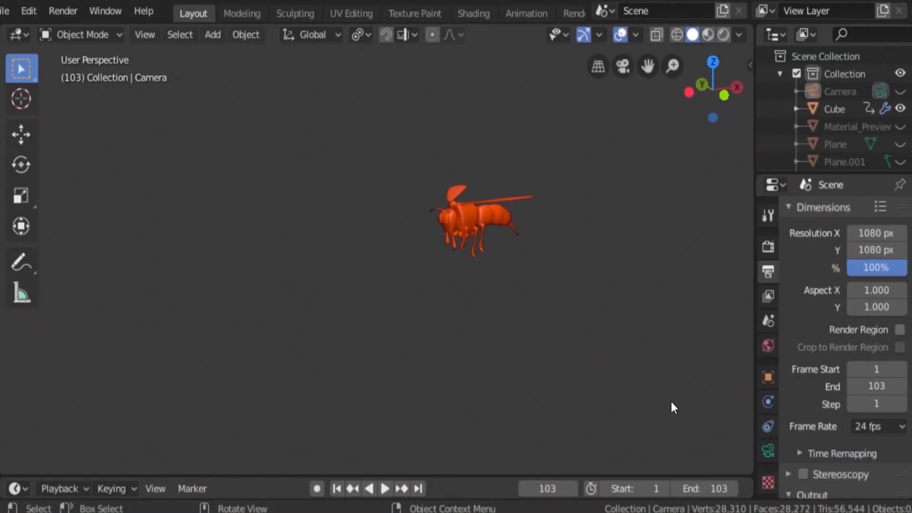
# Step: Examine the finished bee model by selecting each wing and the body in turn
pyautogui.scroll(5, 671, 402)
pyautogui.moveTo(671, 402); pyautogui.dragTo(502, 469, button='middle')
pyautogui.scroll(-3, 591, 414)
pyautogui.keyDown('shift'); pyautogui.moveTo(592, 395); pyautogui.dragTo(562, 353, button='middle'); pyautogui.keyUp('shift')
pyautogui.scroll(3, 566, 349)
pyautogui.scroll(-5, 468, 360)
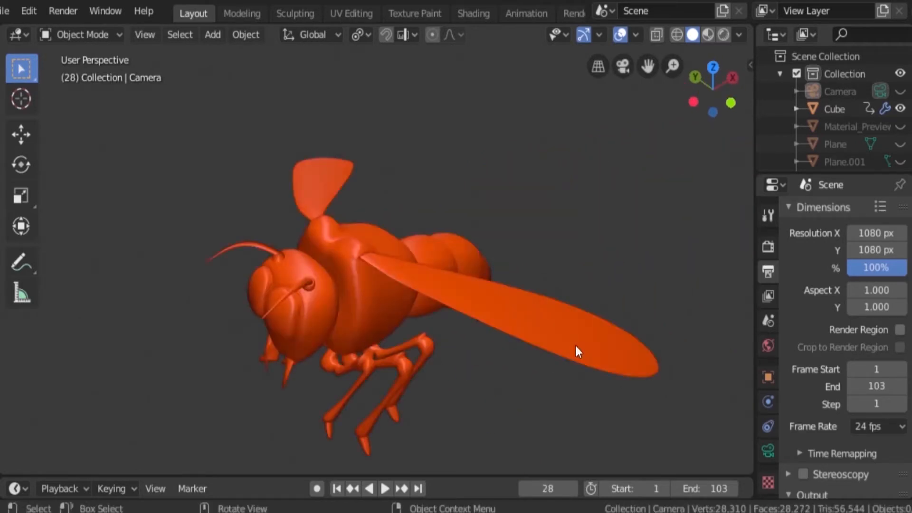
pyautogui.click(576, 346)
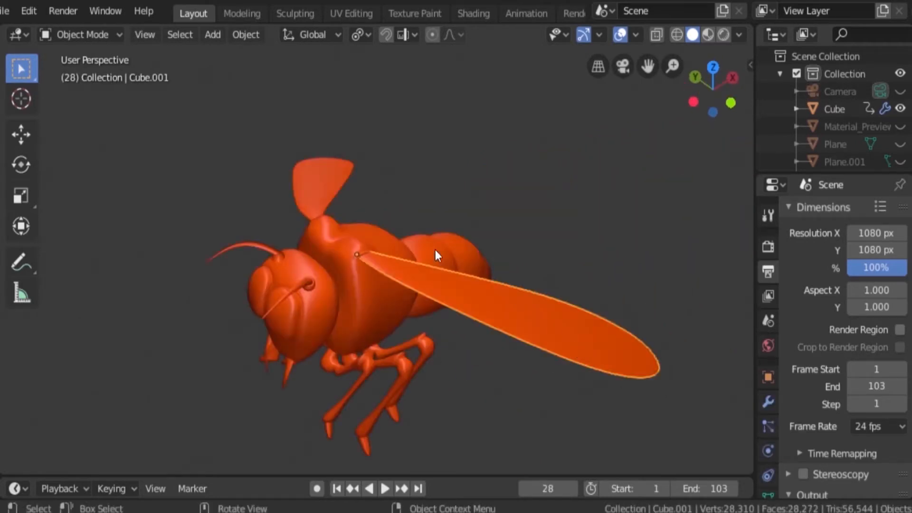
pyautogui.click(331, 205)
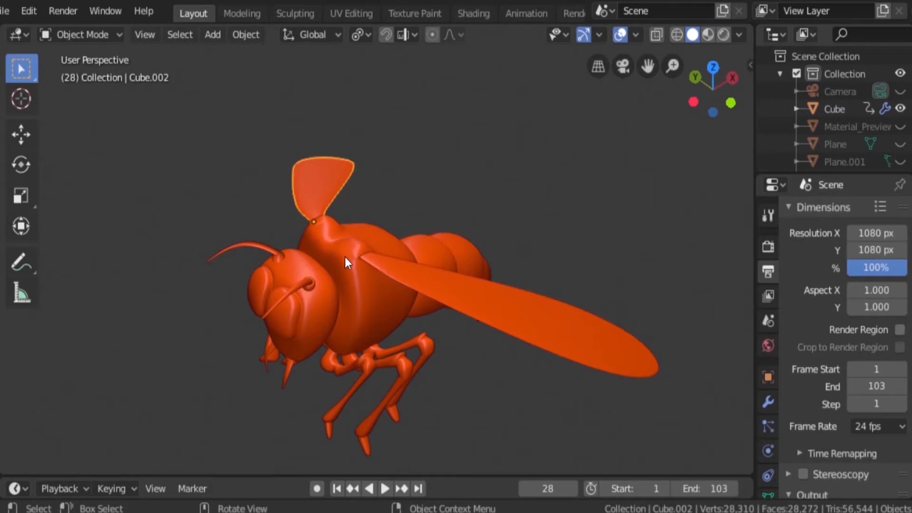
pyautogui.click(345, 258)
pyautogui.click(445, 294)
pyautogui.click(379, 295)
pyautogui.click(317, 206)
pyautogui.click(420, 288)
pyautogui.moveTo(440, 327); pyautogui.dragTo(479, 380, button='middle')
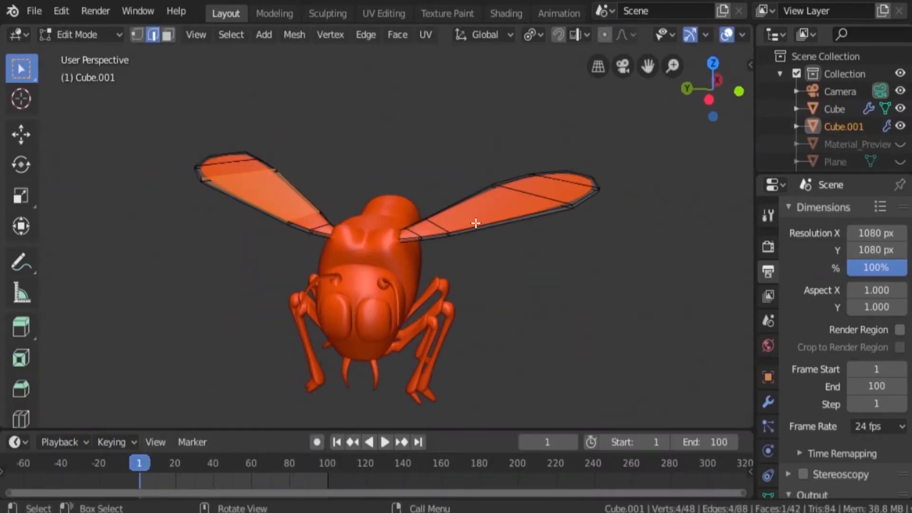
# Step: Select all geometry linked to the chosen wing face, separate it into its own object, and return to Object Mode
pyautogui.hotkey('ctrl', 'l')
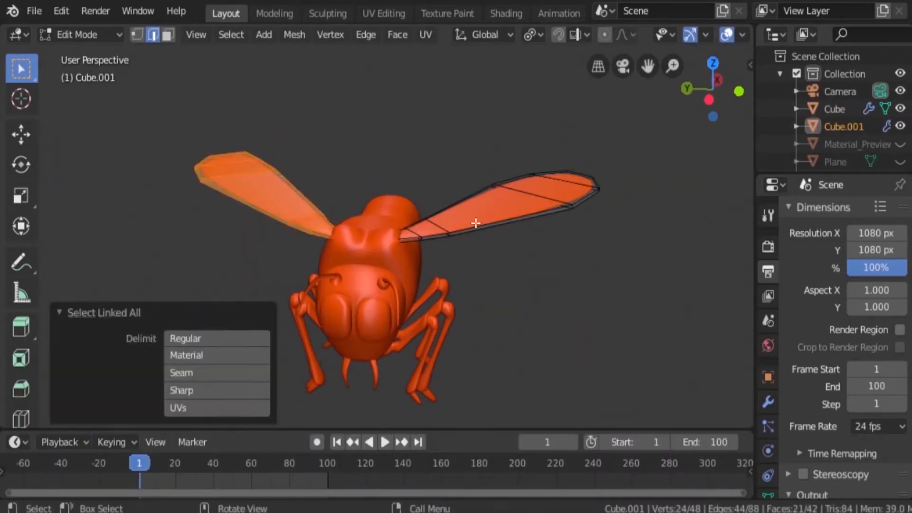
pyautogui.press('p')
pyautogui.click(476, 224)
pyautogui.press('Tab')
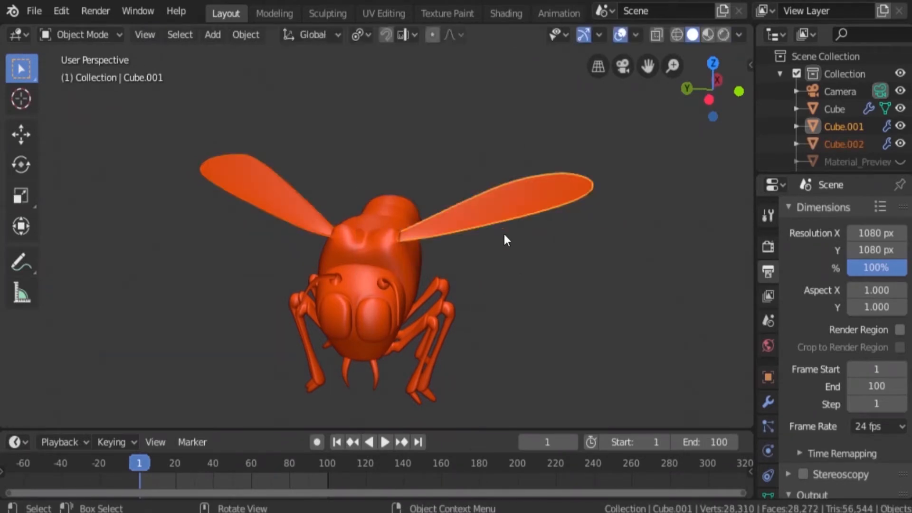
# Step: Parent each of the two wings to the bee's body
pyautogui.moveTo(458, 230); pyautogui.dragTo(455, 246, button='middle')
pyautogui.keyDown('shift'); pyautogui.click(403, 266); pyautogui.keyUp('shift')
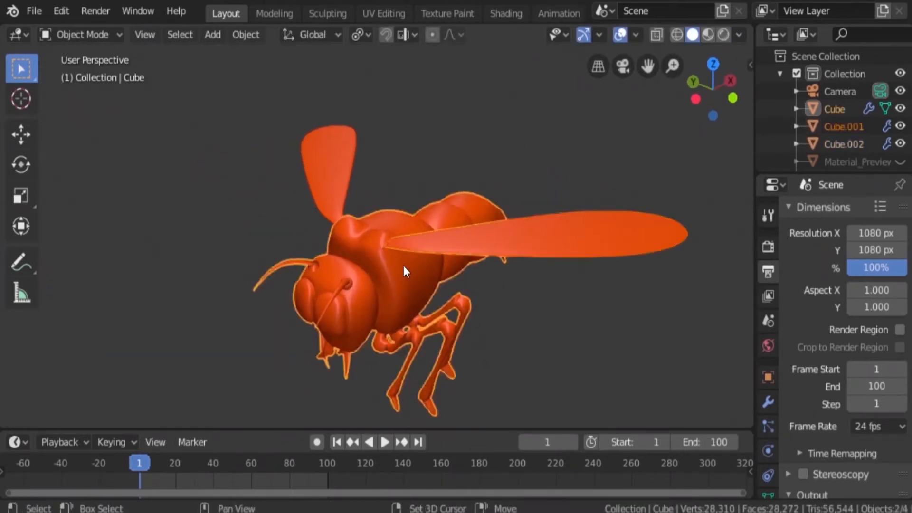
pyautogui.hotkey('ctrl', 'p')
pyautogui.click(403, 266)
pyautogui.click(338, 176)
pyautogui.keyDown('shift'); pyautogui.click(365, 227); pyautogui.keyUp('shift')
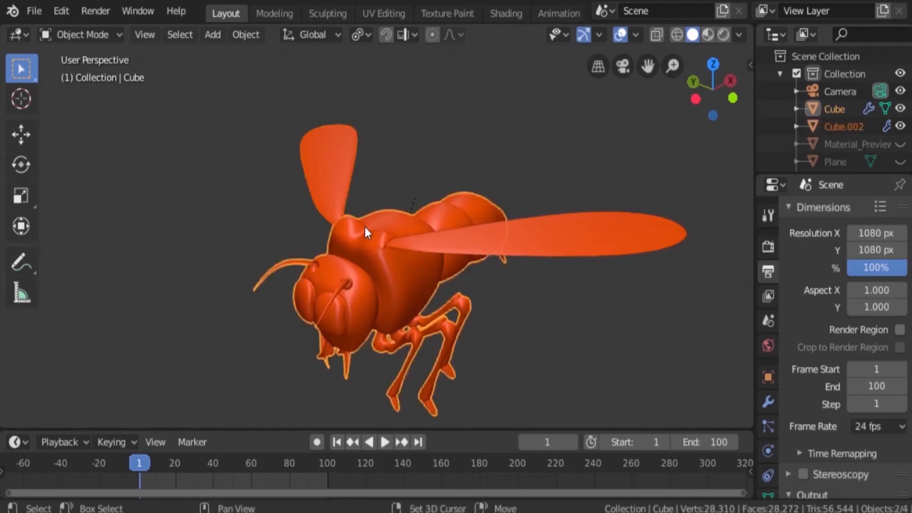
pyautogui.hotkey('ctrl', 'p')
pyautogui.click(365, 228)
# Step: Check the parenting with trial moves of the body and each wing, cancelling every move
pyautogui.press('g')
pyautogui.press('Escape')
pyautogui.click(501, 233)
pyautogui.press('g')
pyautogui.press('Escape')
pyautogui.click(332, 176)
pyautogui.press('g')
pyautogui.press('Escape')
pyautogui.moveTo(531, 257); pyautogui.dragTo(574, 269, button='middle')
pyautogui.click(574, 269)
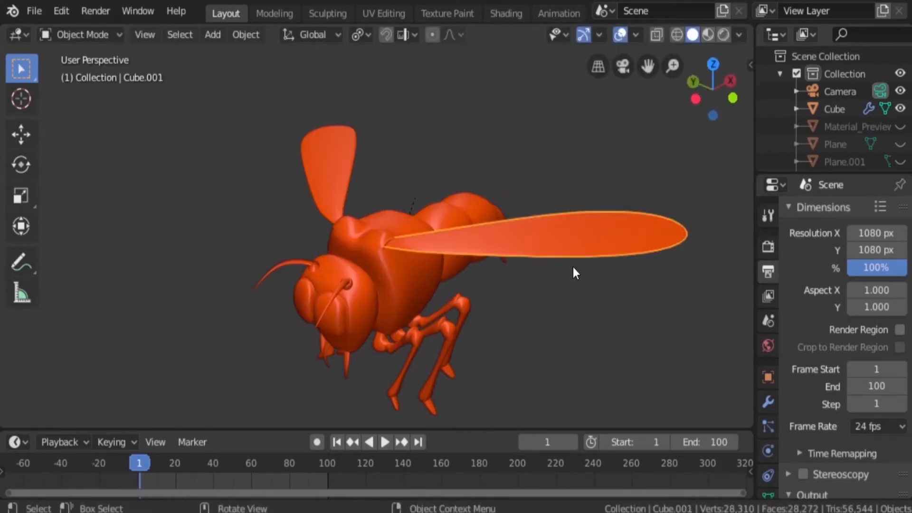
pyautogui.press('g')
pyautogui.press('Escape')
pyautogui.click(311, 168)
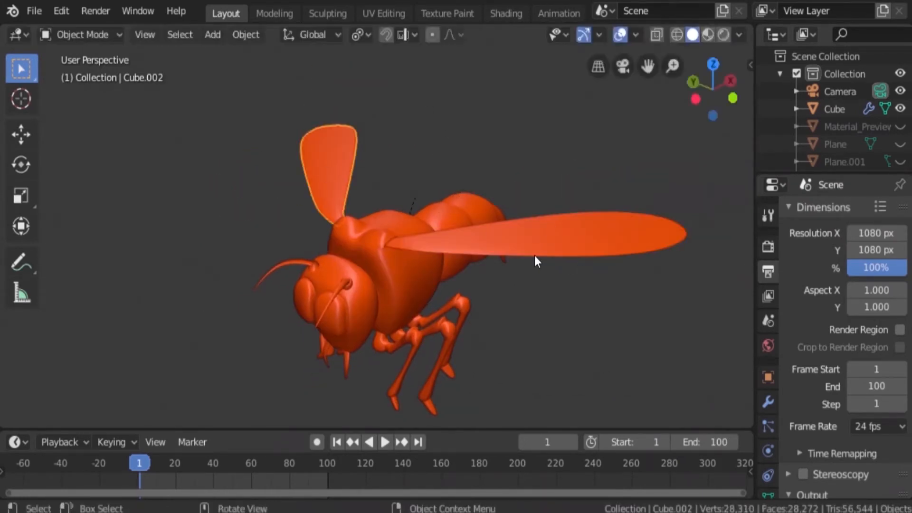
pyautogui.press('g')
pyautogui.press('Escape')
# Step: With X-ray display and vertex selection enabled, snap the 3D cursor to a root vertex of the Cube.002 wing
pyautogui.moveTo(531, 263); pyautogui.dragTo(566, 230, button='middle')
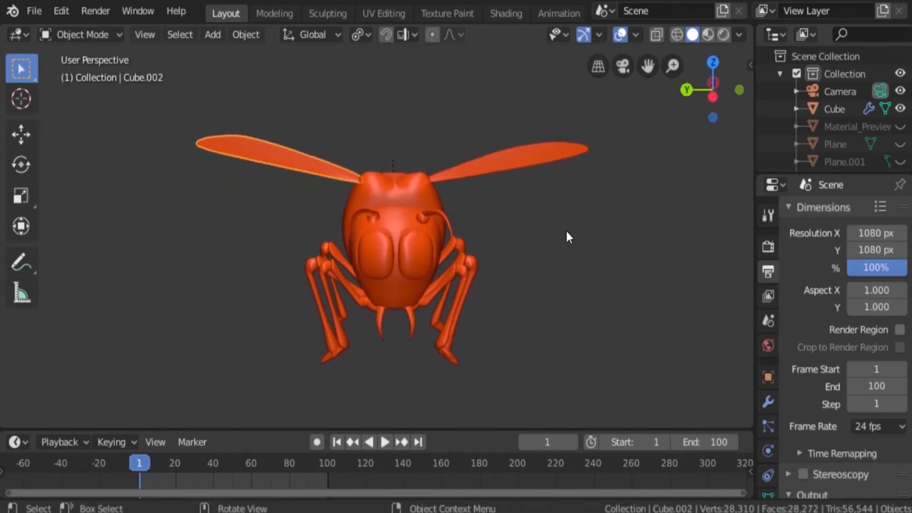
pyautogui.press('KP_1')
pyautogui.moveTo(567, 231); pyautogui.dragTo(487, 210, button='middle')
pyautogui.press('Tab')
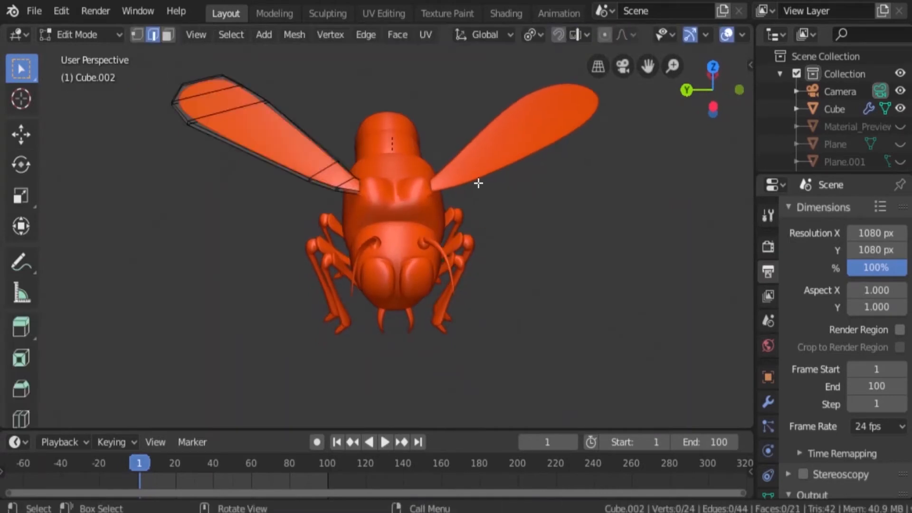
pyautogui.scroll(4, 343, 172)
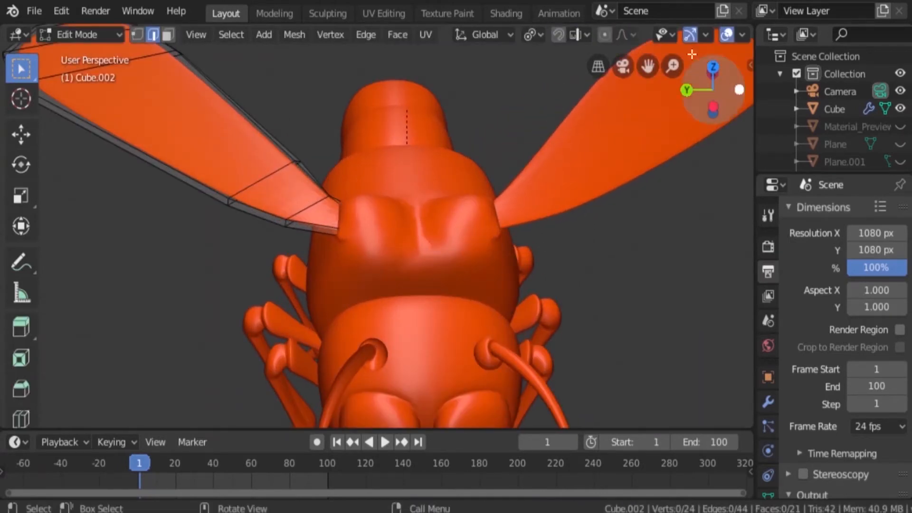
pyautogui.scroll(-5, 711, 45)
pyautogui.click(666, 36)
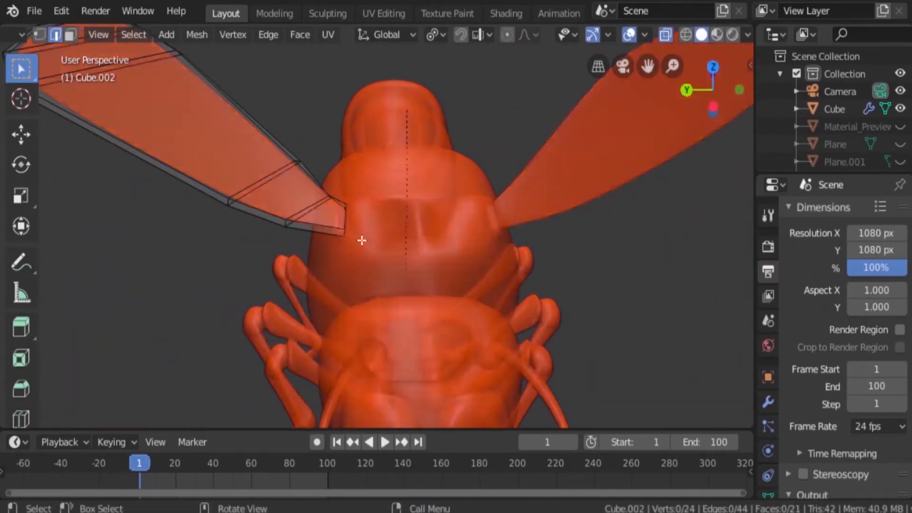
pyautogui.click(40, 34)
pyautogui.click(343, 227)
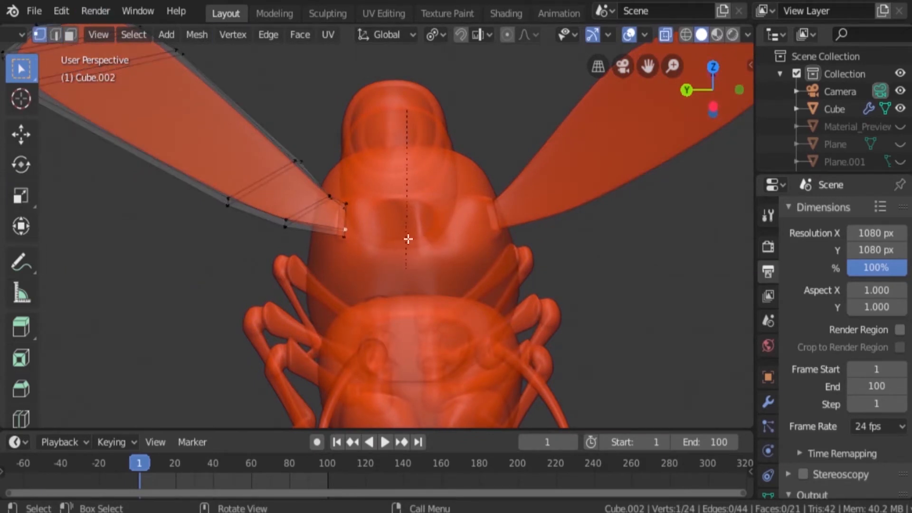
pyautogui.hotkey('shift', 's')
pyautogui.click(412, 337)
# Step: Enable the Origins and 3D Cursor viewport overlays
pyautogui.click(644, 35)
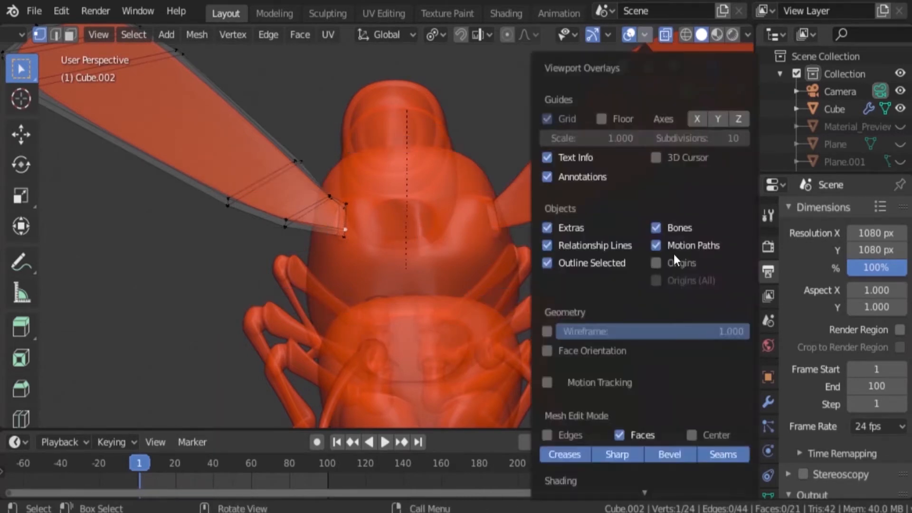
pyautogui.click(657, 263)
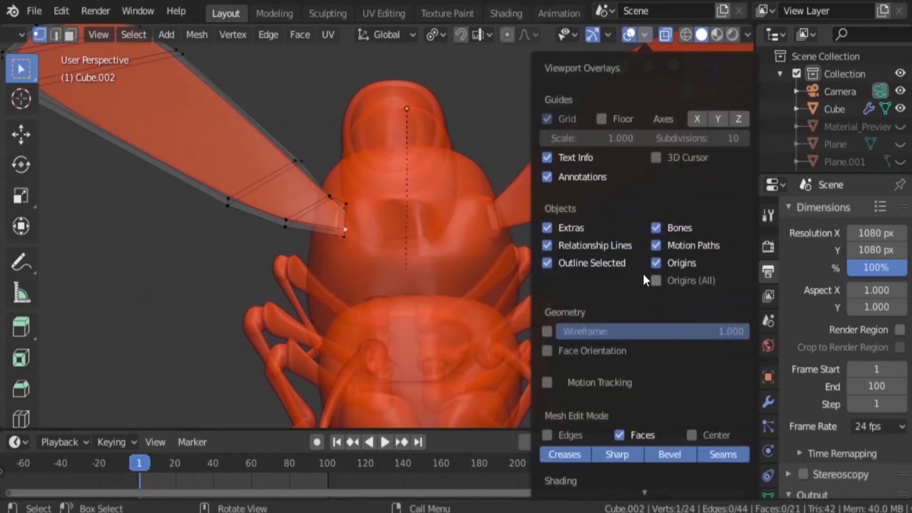
pyautogui.click(663, 157)
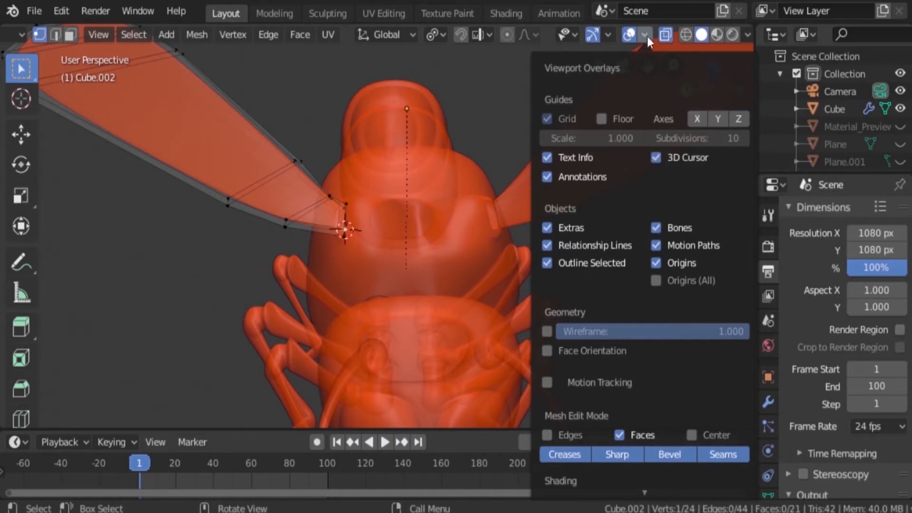
# Step: Return to Object Mode and set the Cube.002 wing's origin to the 3D cursor
pyautogui.press('Tab')
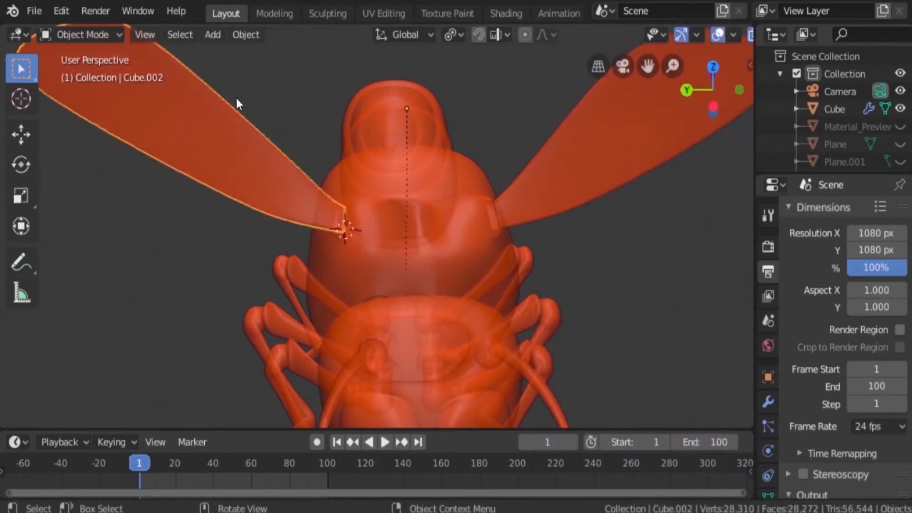
pyautogui.click(260, 33)
pyautogui.moveTo(285, 73)
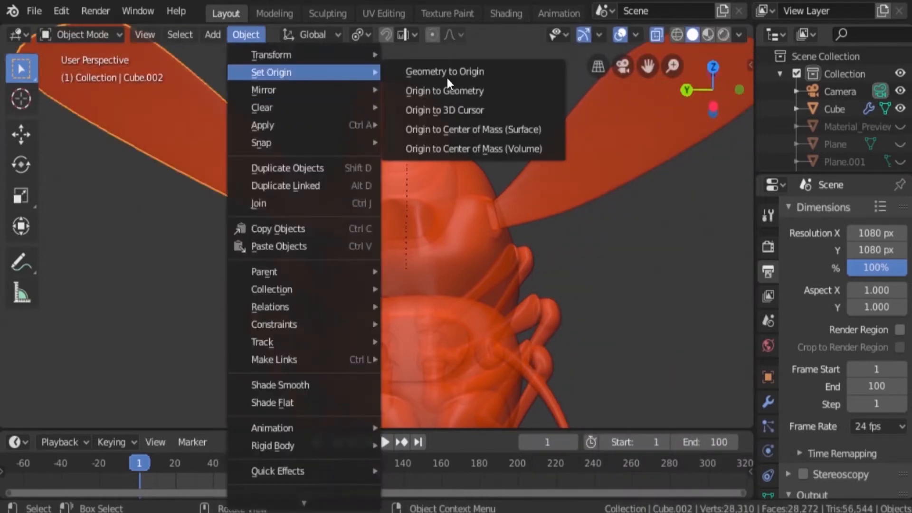
pyautogui.click(472, 110)
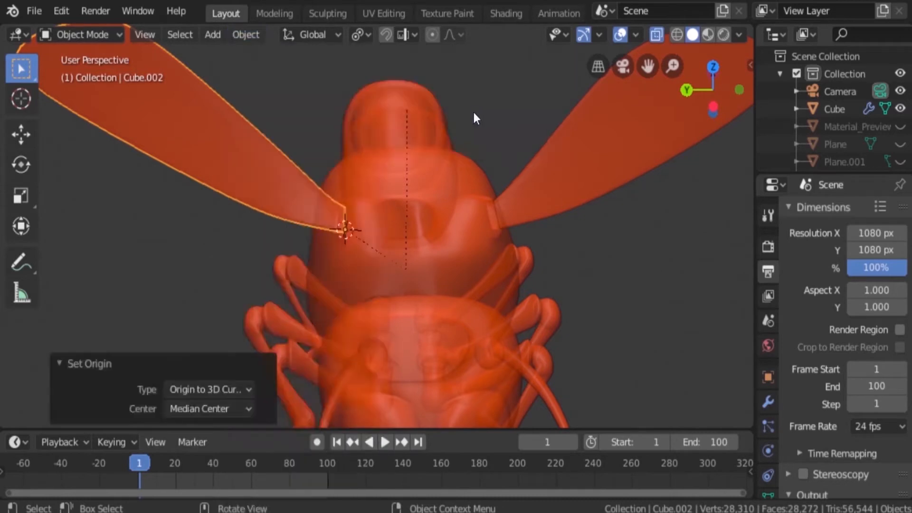
# Step: Snap the 3D cursor to a root vertex of the Cube.001 wing and set that wing's origin to the cursor
pyautogui.click(538, 200)
pyautogui.press('Tab')
pyautogui.click(495, 228)
pyautogui.hotkey('shift', 's')
pyautogui.click(525, 332)
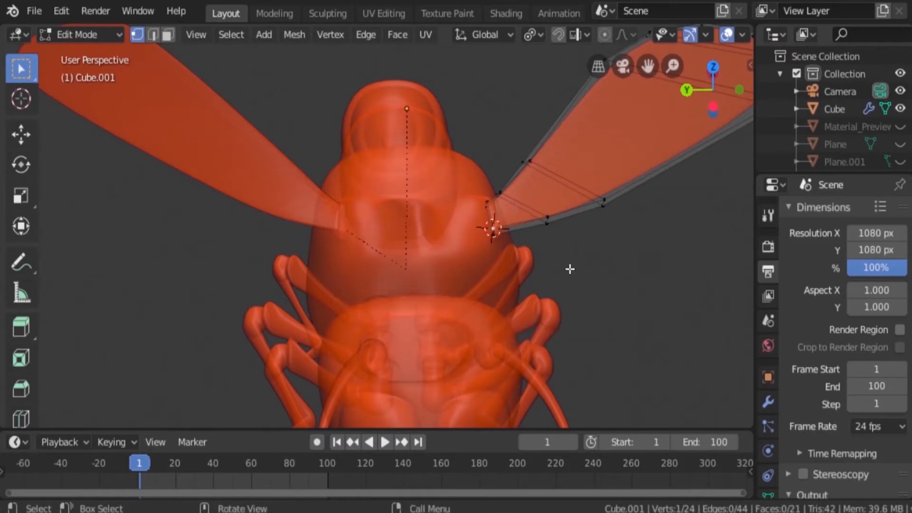
pyautogui.press('Tab')
pyautogui.click(236, 35)
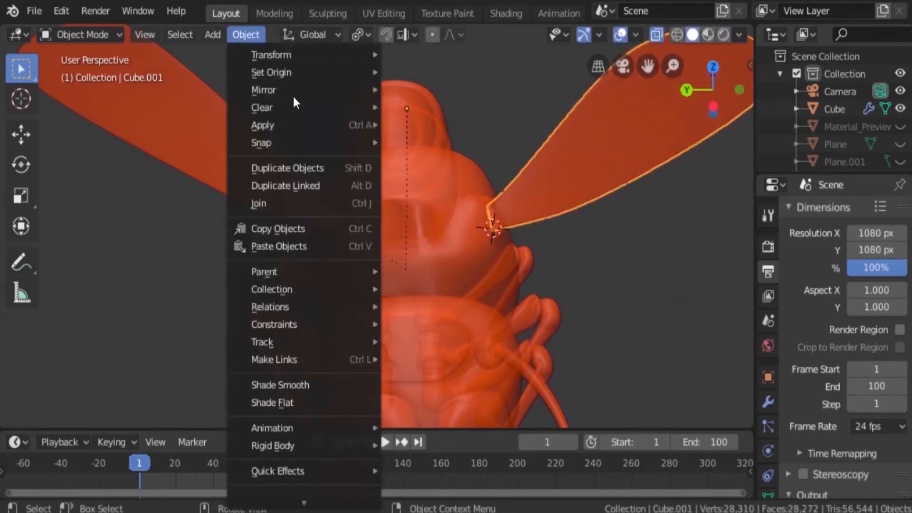
pyautogui.click(430, 110)
pyautogui.moveTo(580, 266); pyautogui.dragTo(551, 228, button='middle')
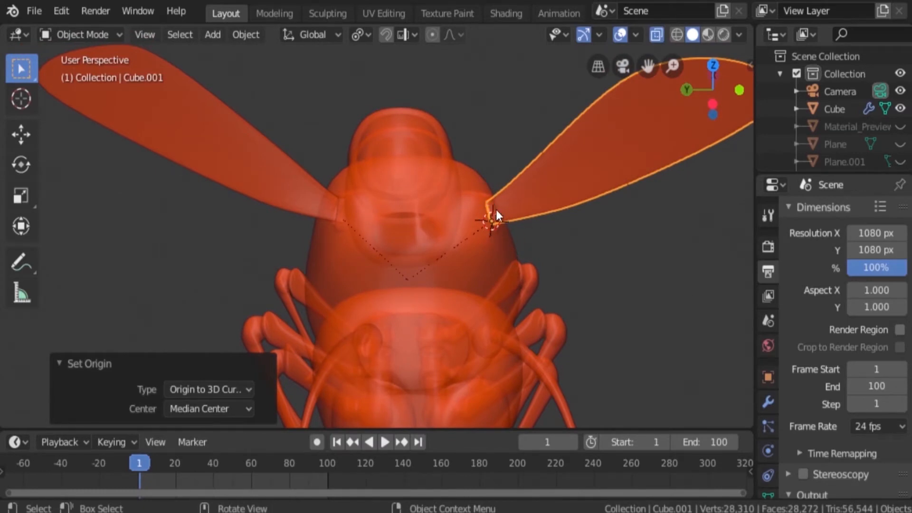
# Step: In the Left Orthographic view, check both wings' pivots with trial rotations, cancelling each one
pyautogui.keyDown('alt'); pyautogui.moveTo(583, 213); pyautogui.dragTo(653, 97, button='middle'); pyautogui.keyUp('alt')
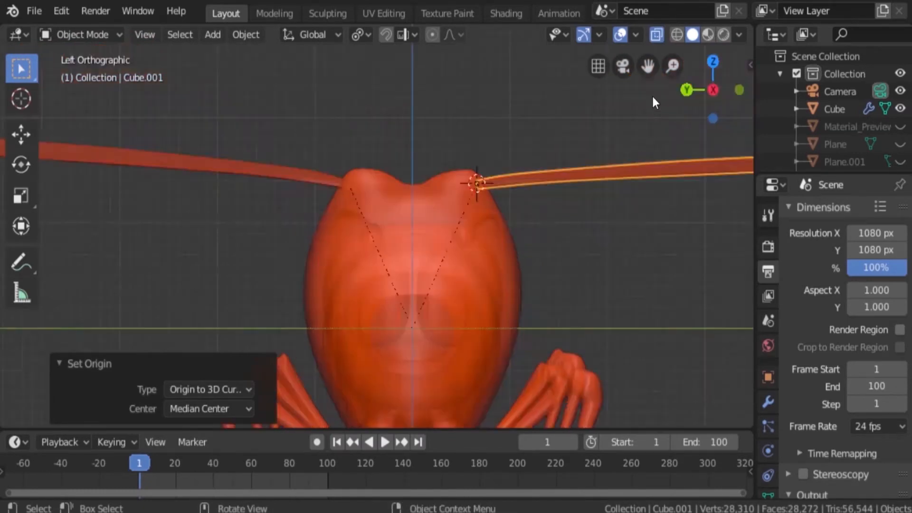
pyautogui.scroll(-5, 575, 234)
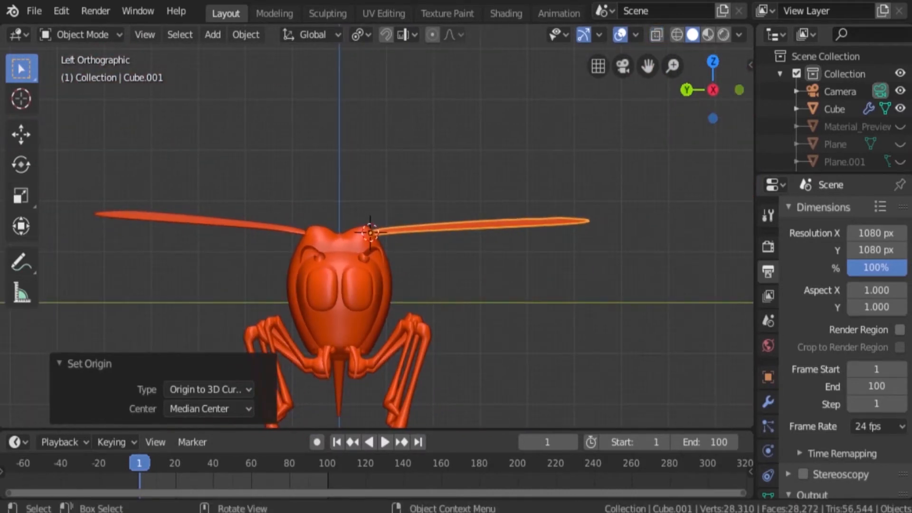
pyautogui.press('r')
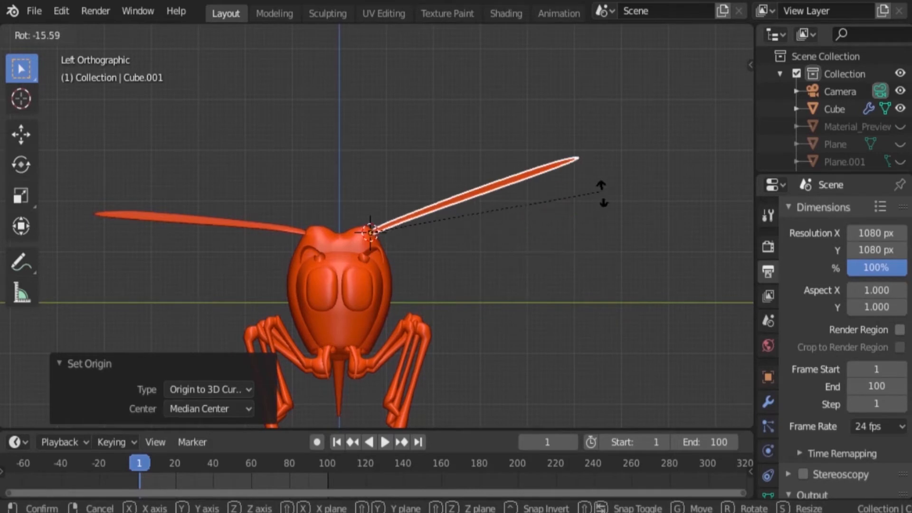
pyautogui.click(432, 210)
pyautogui.click(174, 218)
pyautogui.press('r')
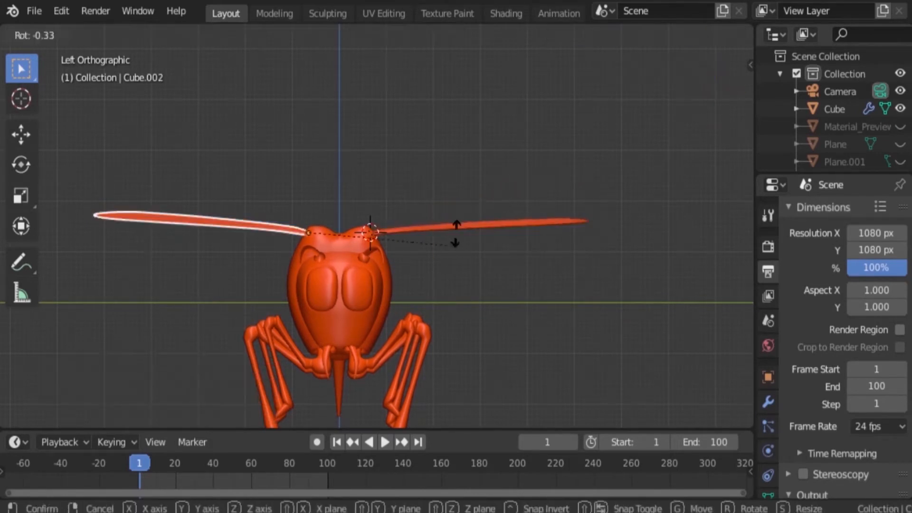
pyautogui.click(496, 204)
# Step: Rotate the Cube.001 wing upward by about -5.2° and insert a LocRotScale keyframe for it at frame 1
pyautogui.click(526, 224)
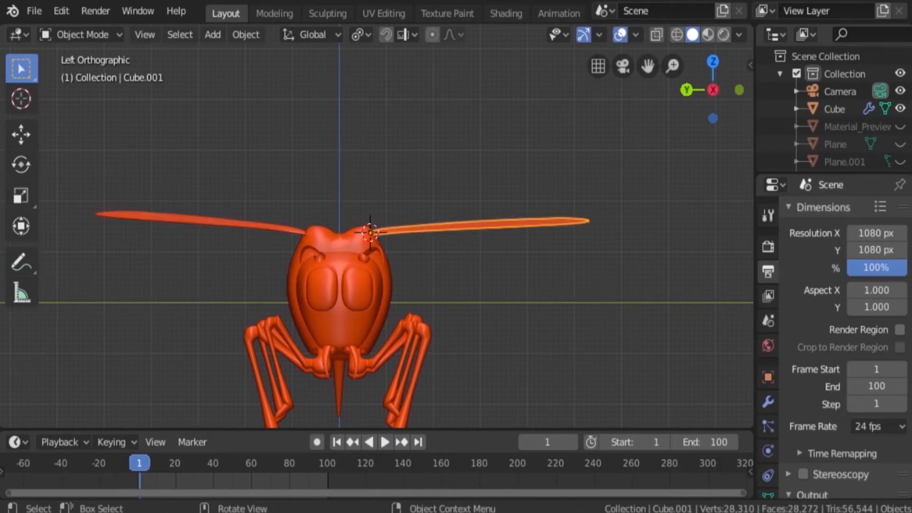
pyautogui.press('r')
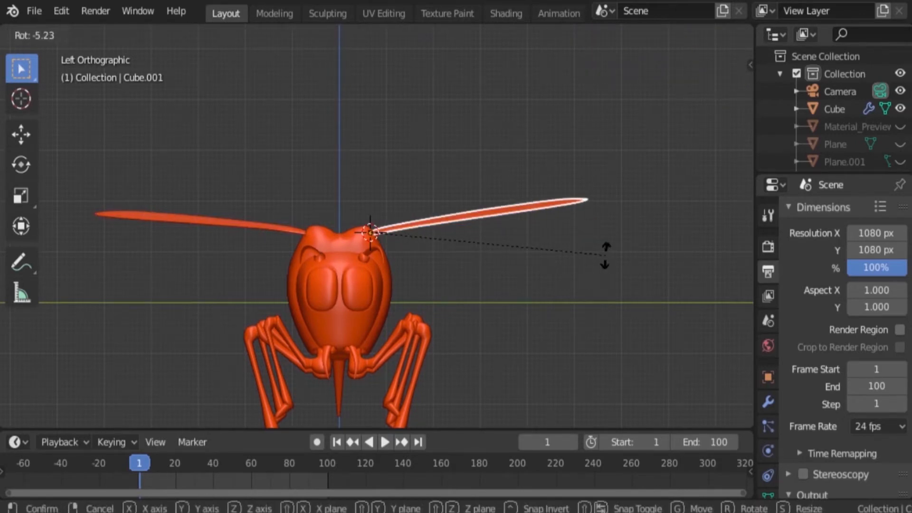
pyautogui.click(605, 255)
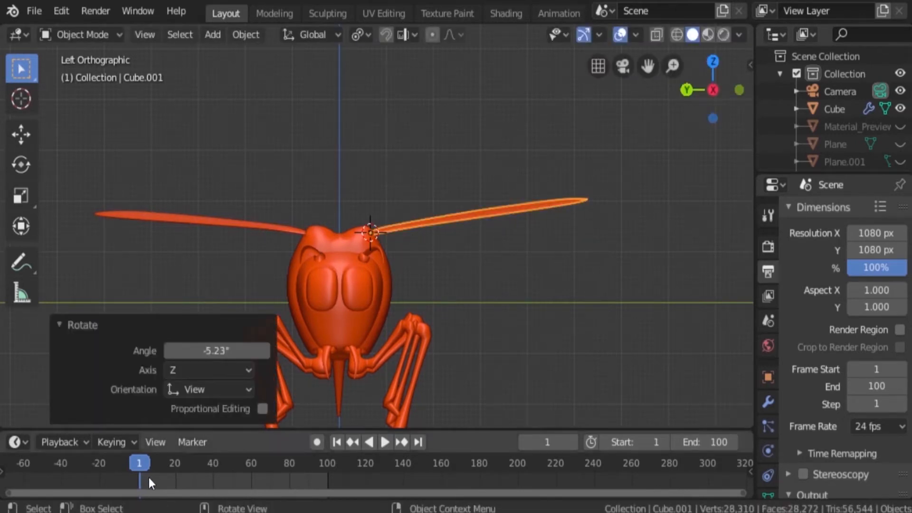
pyautogui.click(113, 441)
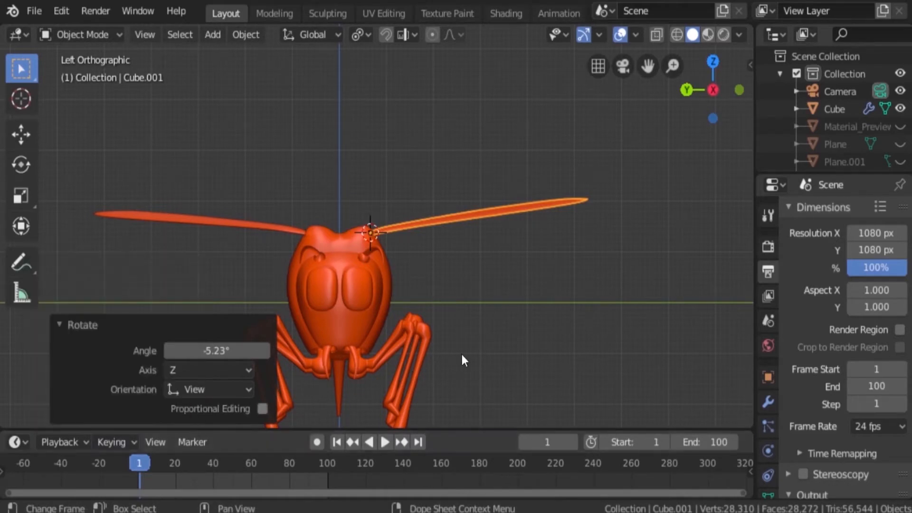
pyautogui.press('i')
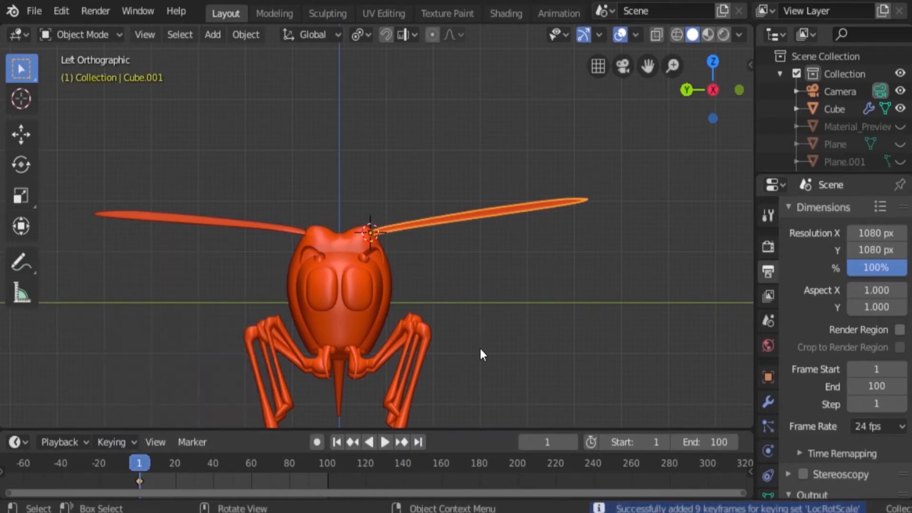
# Step: Rotate the Cube.002 wing upward by about 2.9° to match the opposite wing
pyautogui.click(213, 225)
pyautogui.press('r')
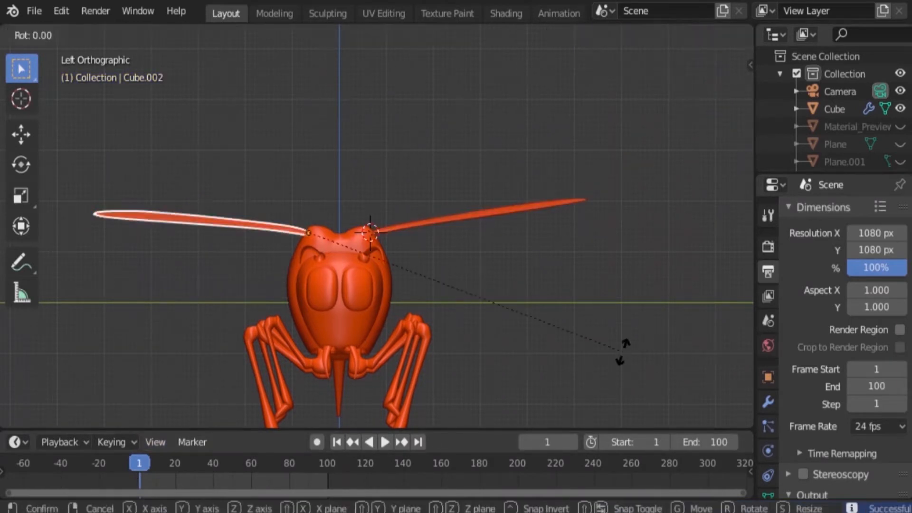
pyautogui.click(623, 371)
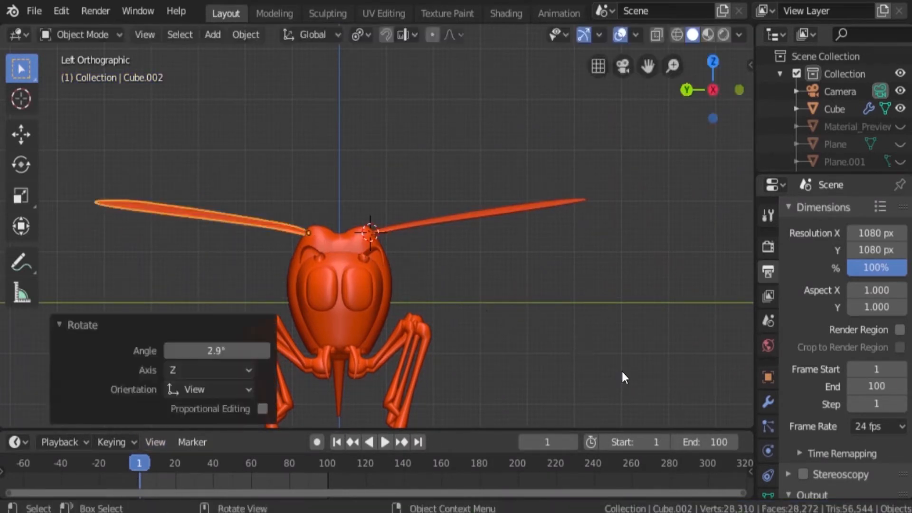
# Step: Insert a LocRotScale keyframe for the Cube.002 wing at frame 1
pyautogui.press('i')
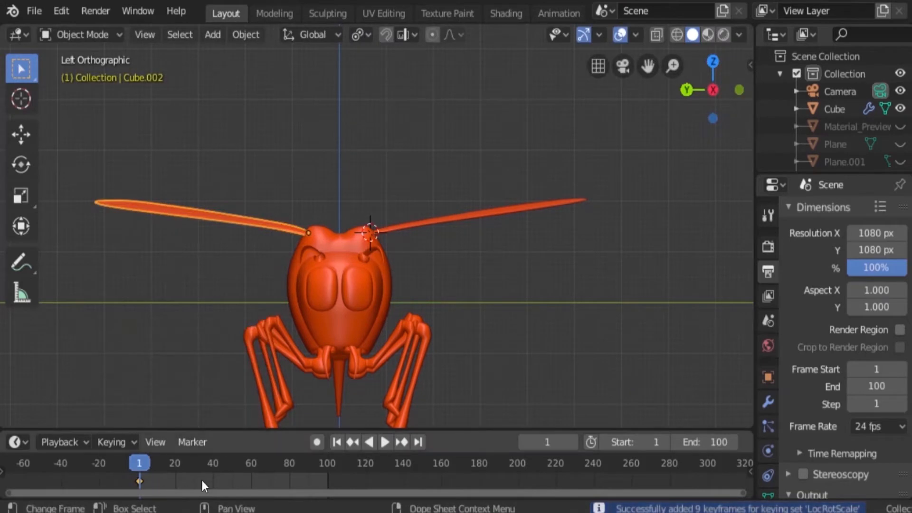
pyautogui.press('r')
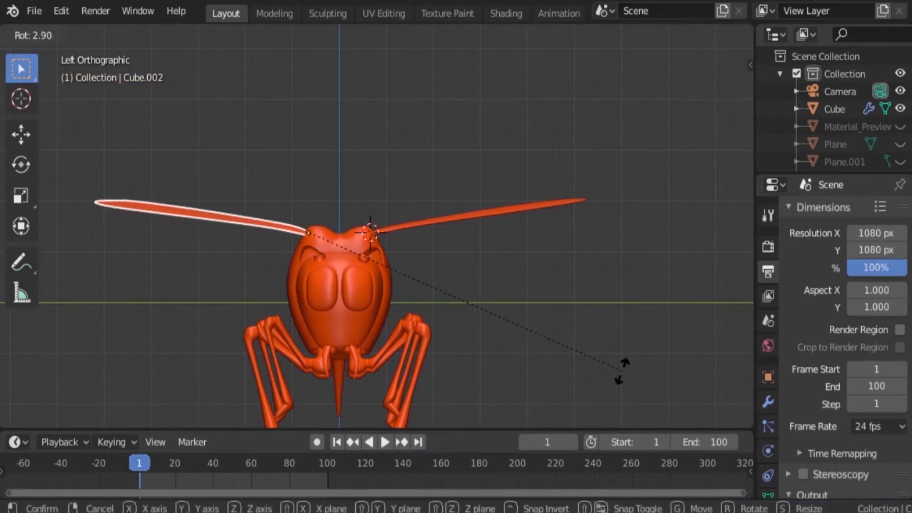
pyautogui.click(622, 368)
pyautogui.press('i')
# Step: At frame 2, rotate the Cube.002 wing downward below horizontal and insert a LocRotScale keyframe
pyautogui.scroll(7, 207, 482)
pyautogui.moveTo(216, 481); pyautogui.dragTo(562, 494, button='middle')
pyautogui.scroll(5, 563, 496)
pyautogui.scroll(8, 563, 497)
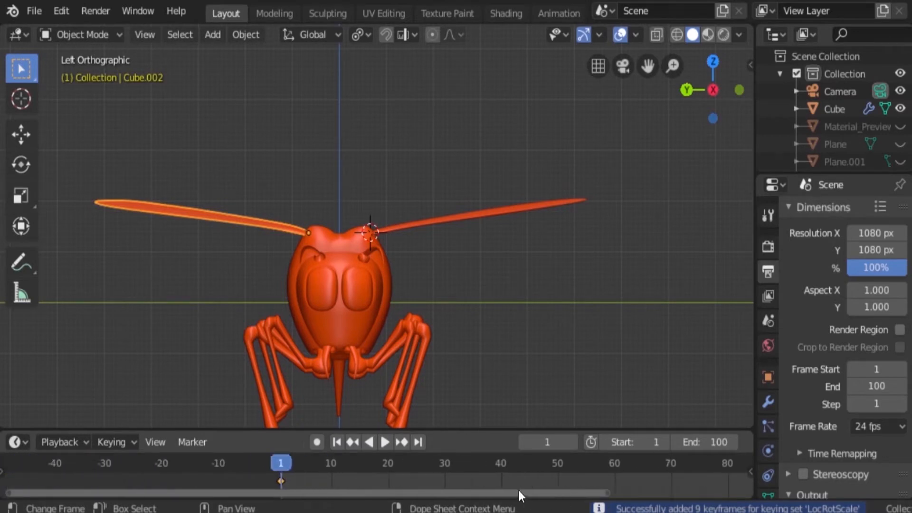
pyautogui.scroll(1, 342, 484)
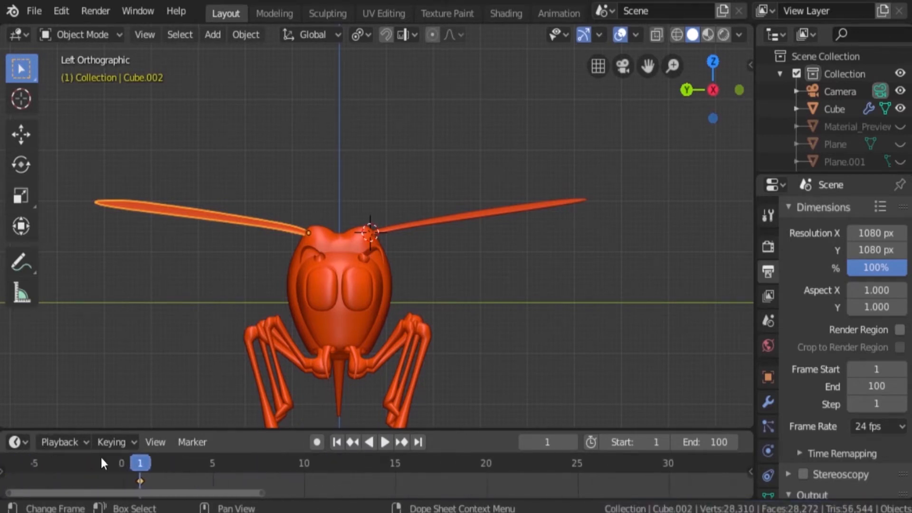
pyautogui.press('space')
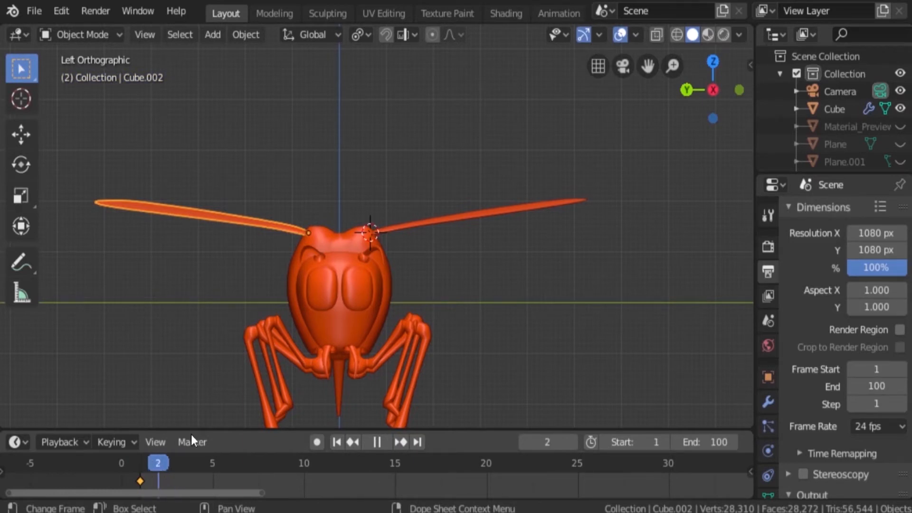
pyautogui.press('space')
pyautogui.press('r')
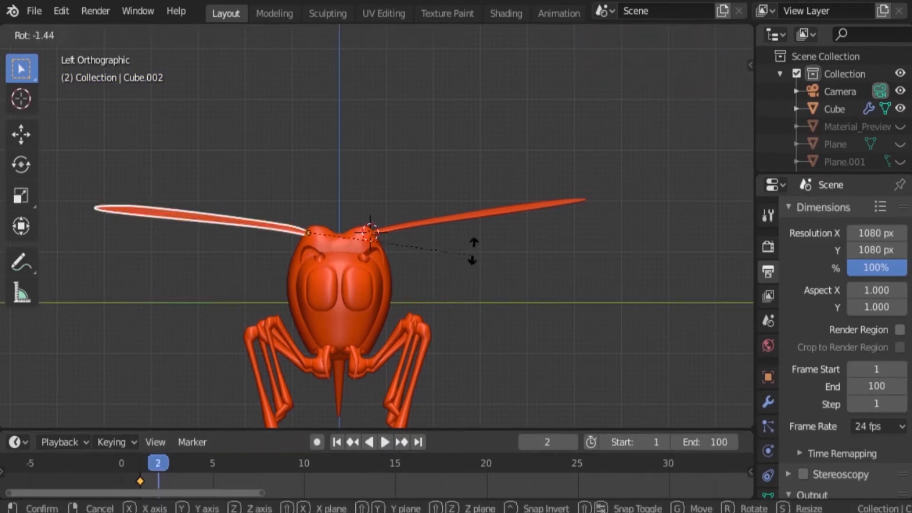
pyautogui.click(476, 223)
pyautogui.press('i')
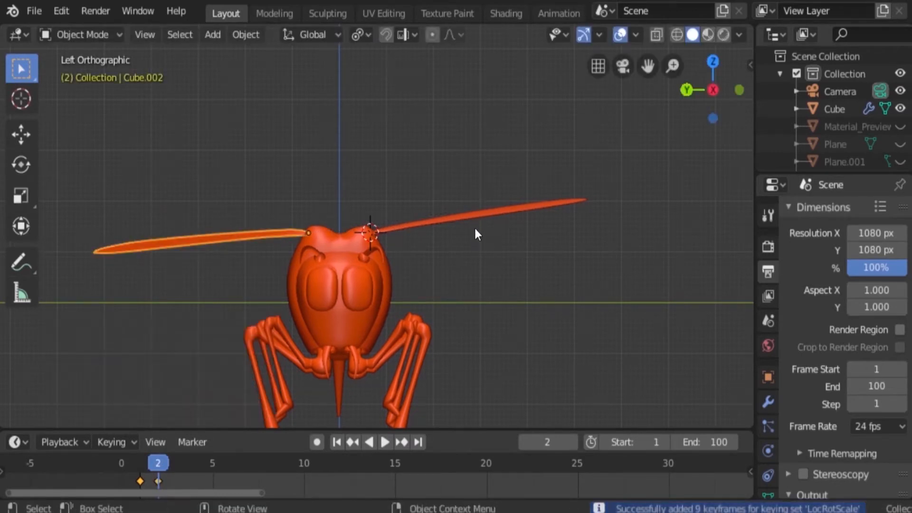
# Step: Rotate the Cube.001 wing downward by about 13.5°, add a further 0.9° or so, and insert its LocRotScale keyframe at frame 2
pyautogui.click(475, 215)
pyautogui.press('r')
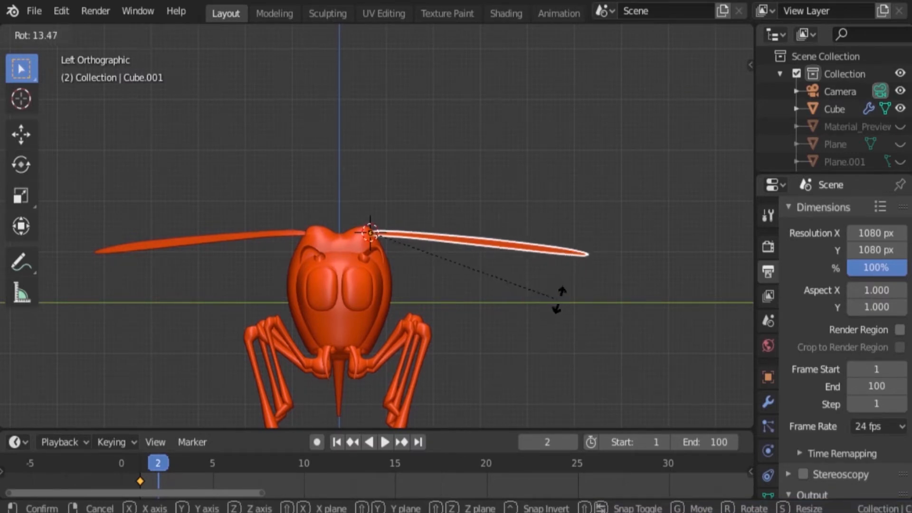
pyautogui.click(559, 300)
pyautogui.press('r')
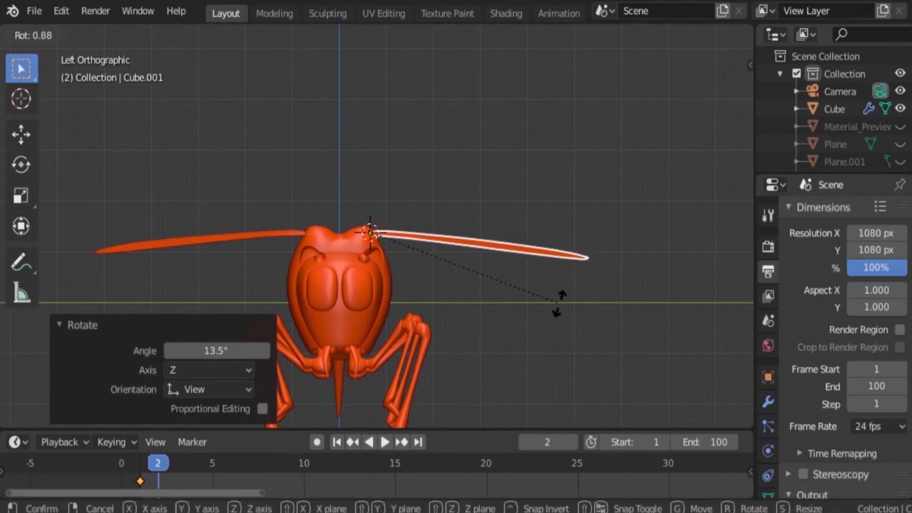
pyautogui.click(559, 302)
pyautogui.press('i')
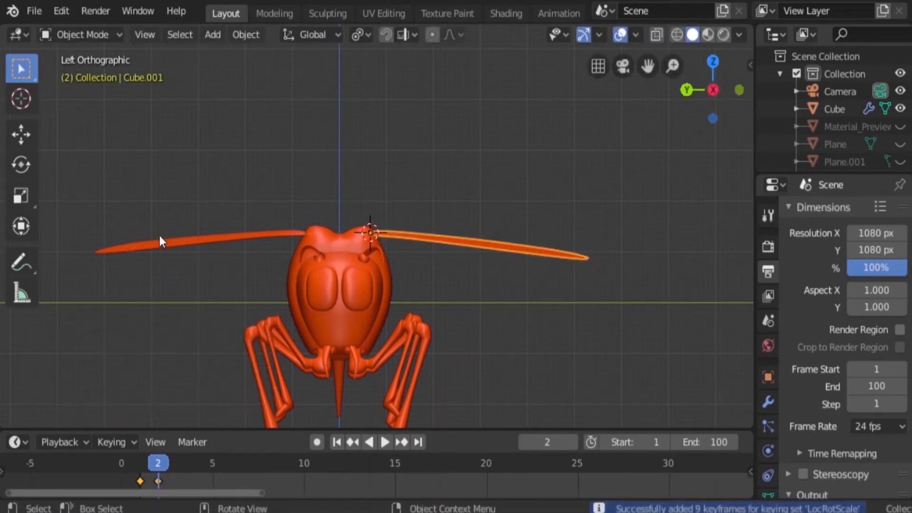
# Step: Rotate the Cube.002 wing slightly further down to match the opposite wing and re-insert its LocRotScale keyframe at frame 2
pyautogui.click(184, 245)
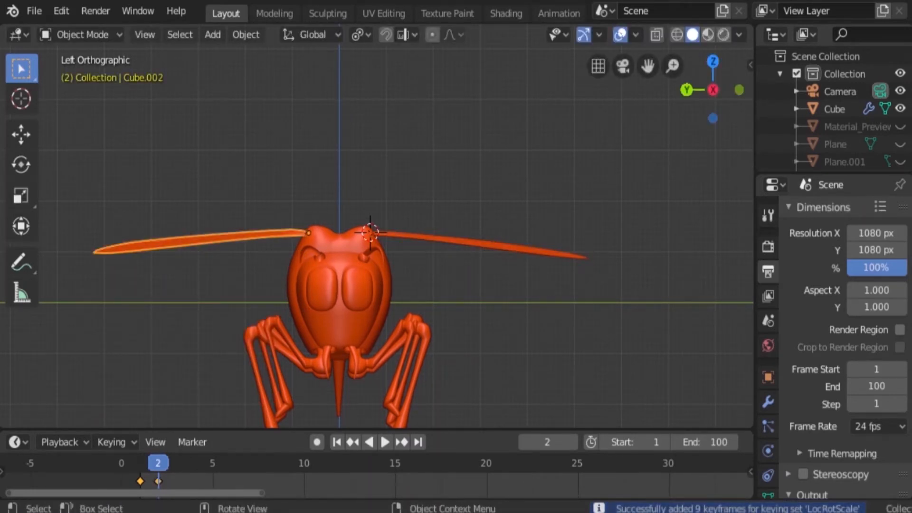
pyautogui.press('r')
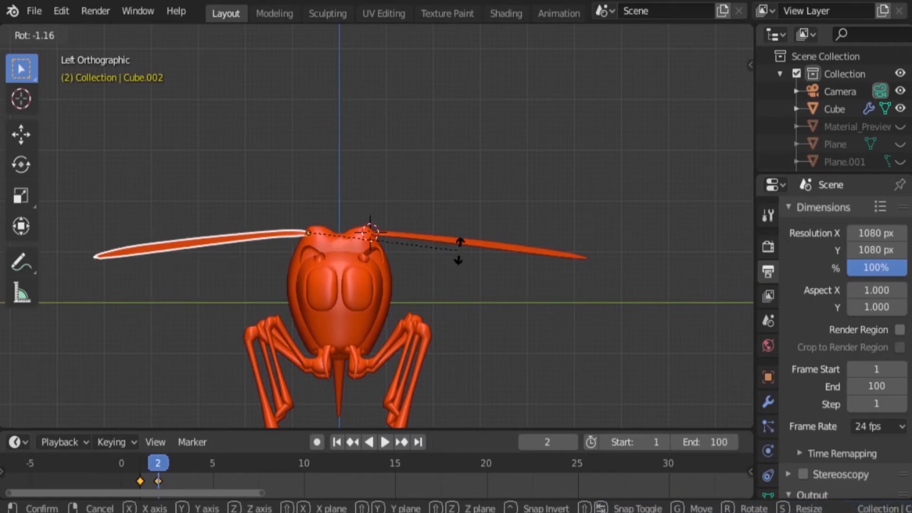
pyautogui.click(461, 250)
pyautogui.press('i')
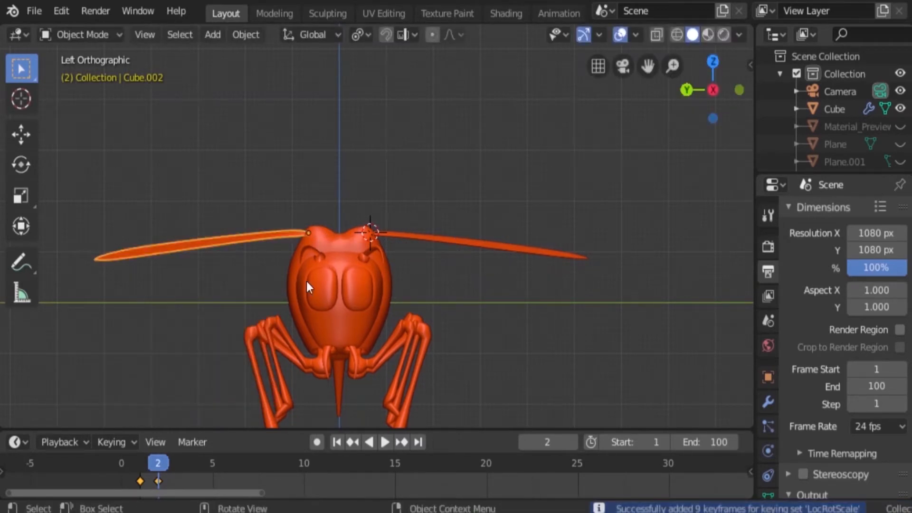
# Step: Duplicate the Cube.002 wing's frame 1 keyframe to frame 3
pyautogui.scroll(4, 206, 477)
pyautogui.moveTo(261, 474); pyautogui.dragTo(307, 475, button='middle')
pyautogui.moveTo(187, 463)
pyautogui.mouseDown()
pyautogui.moveTo(162, 467)
pyautogui.moveTo(177, 466)
pyautogui.mouseUp()
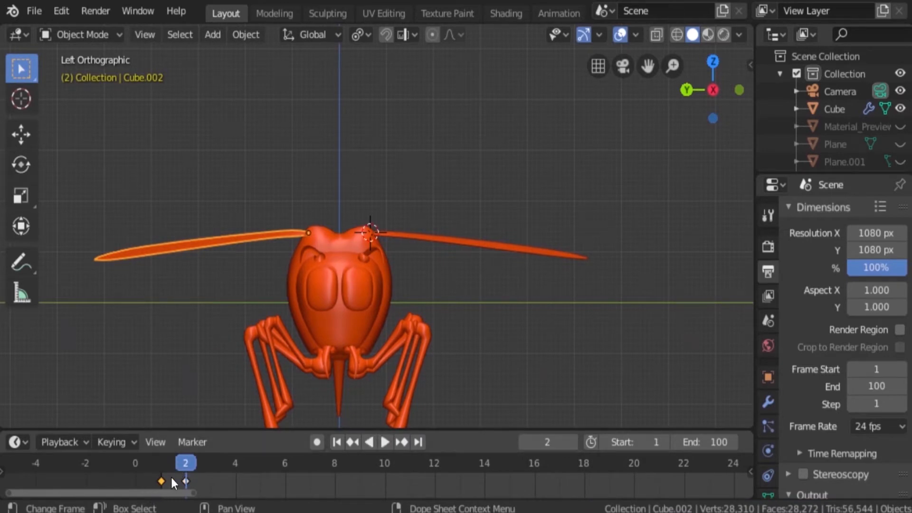
pyautogui.hotkey('shift', 'd')
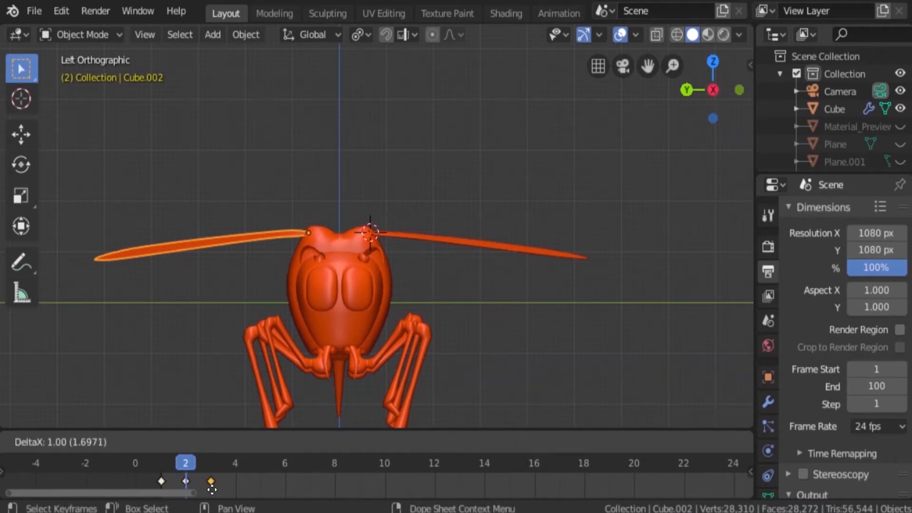
pyautogui.click(209, 491)
pyautogui.moveTo(169, 463)
pyautogui.mouseDown()
pyautogui.moveTo(203, 454)
pyautogui.moveTo(186, 457)
pyautogui.mouseUp()
# Step: Duplicate the Cube.001 wing's frame 1 keyframe to frame 3
pyautogui.click(505, 252)
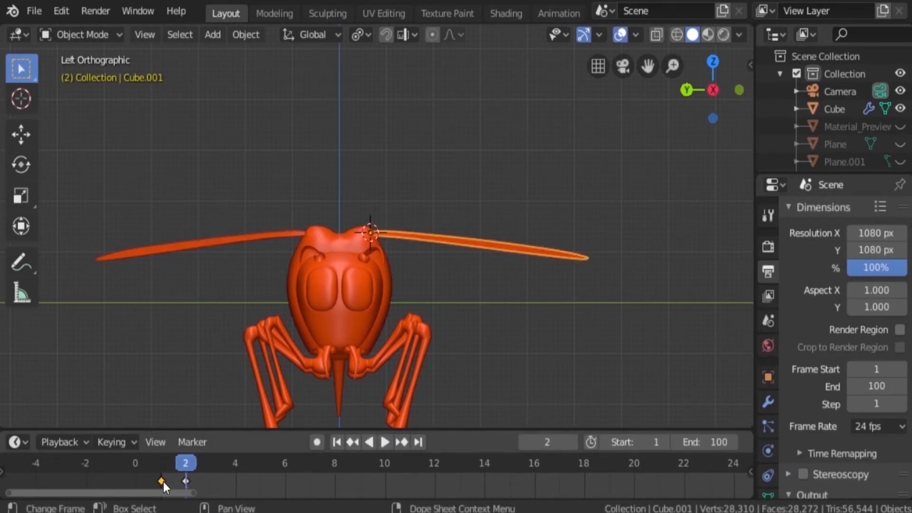
pyautogui.hotkey('shift', 'd')
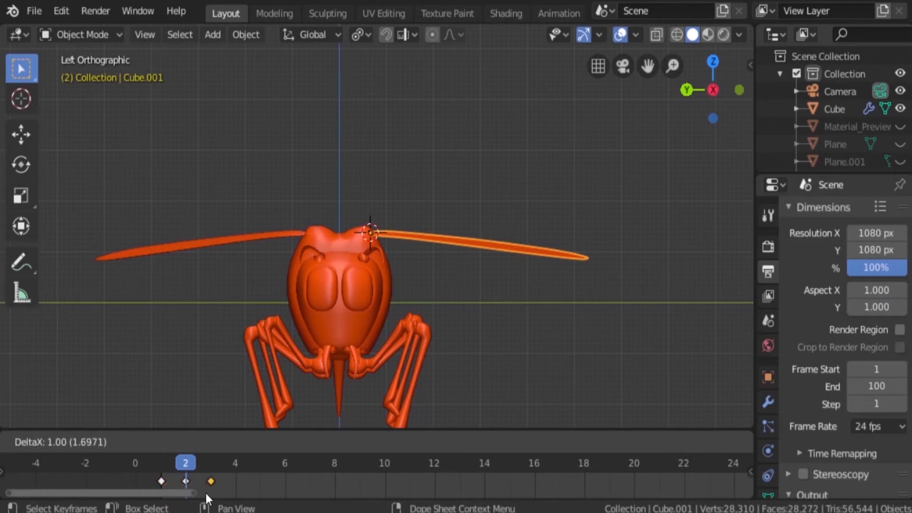
pyautogui.click(206, 493)
# Step: Play the flap from the first frame to check both wings, and examine the bee in perspective
pyautogui.moveTo(192, 466); pyautogui.dragTo(155, 474)
pyautogui.press('space')
pyautogui.press('space')
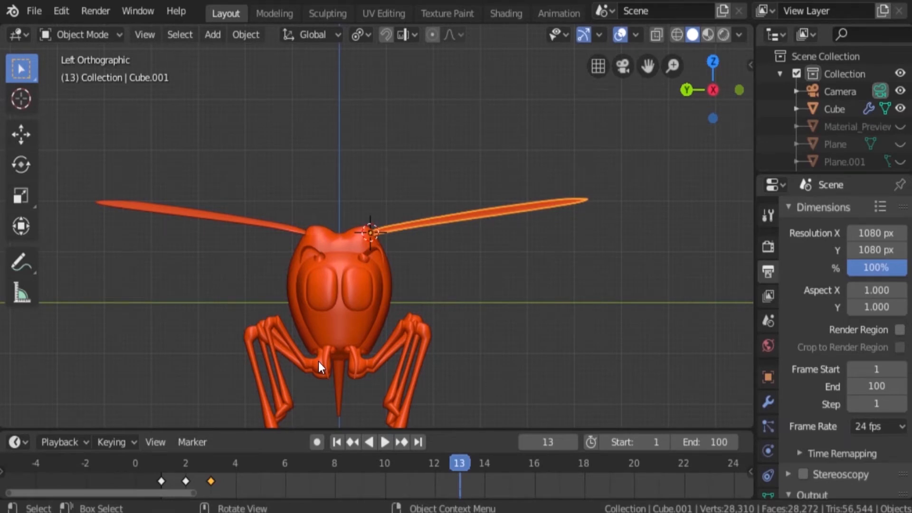
pyautogui.moveTo(390, 358); pyautogui.dragTo(353, 297, button='middle')
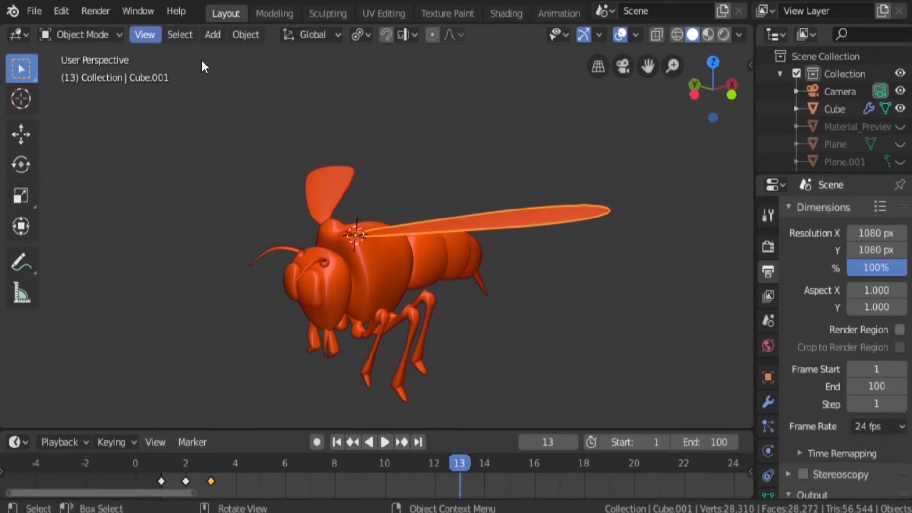
pyautogui.moveTo(407, 240)
pyautogui.mouseDown(button='middle')
pyautogui.moveTo(388, 238)
pyautogui.moveTo(424, 236)
pyautogui.mouseUp(button='middle')
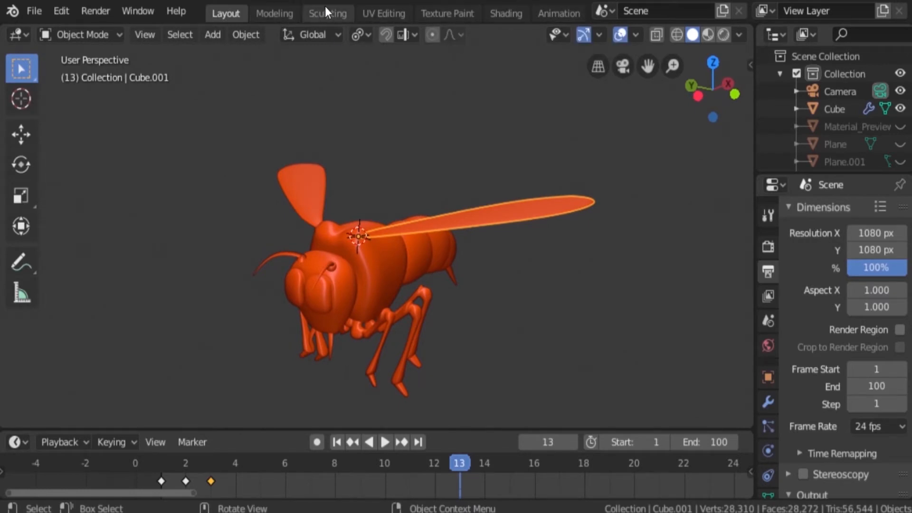
# Step: Switch to the Animation workspace, replace the smaller 3D viewport with the Nonlinear Animation editor and widen that area
pyautogui.click(551, 13)
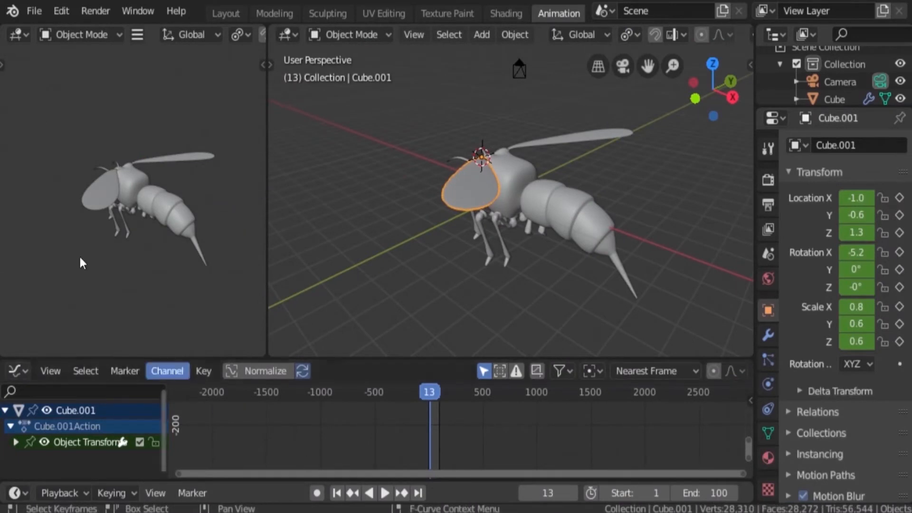
pyautogui.click(19, 35)
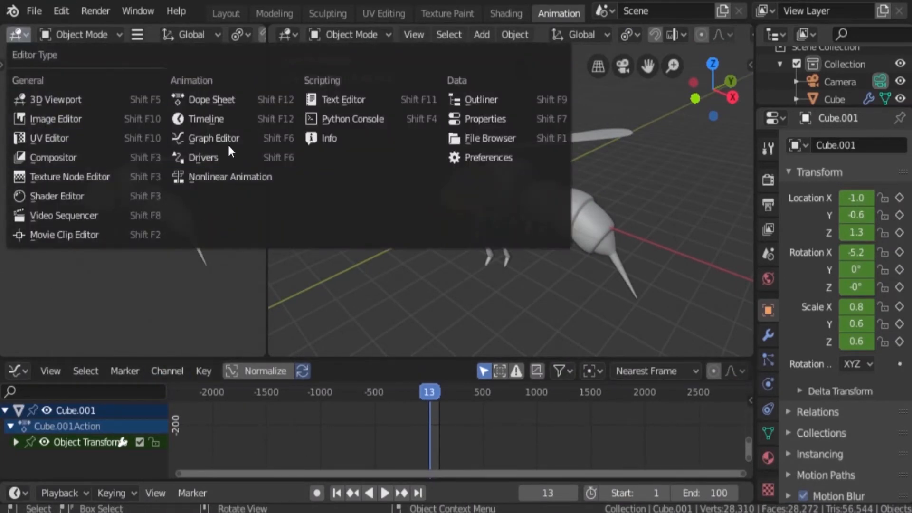
pyautogui.click(229, 101)
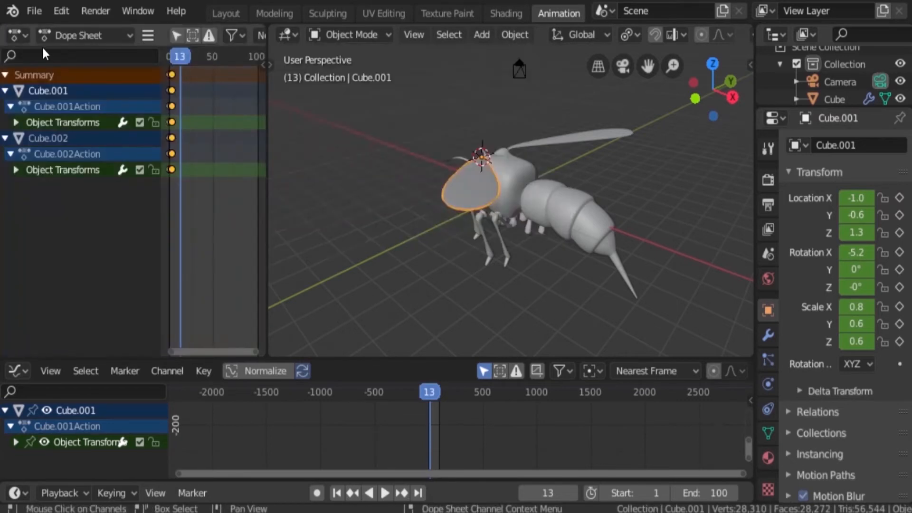
pyautogui.click(19, 35)
pyautogui.click(226, 181)
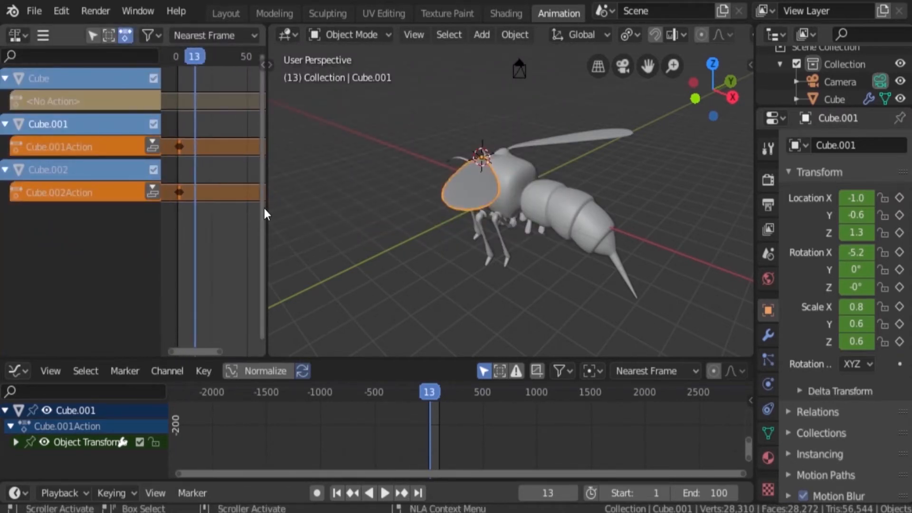
pyautogui.moveTo(263, 219); pyautogui.dragTo(503, 250)
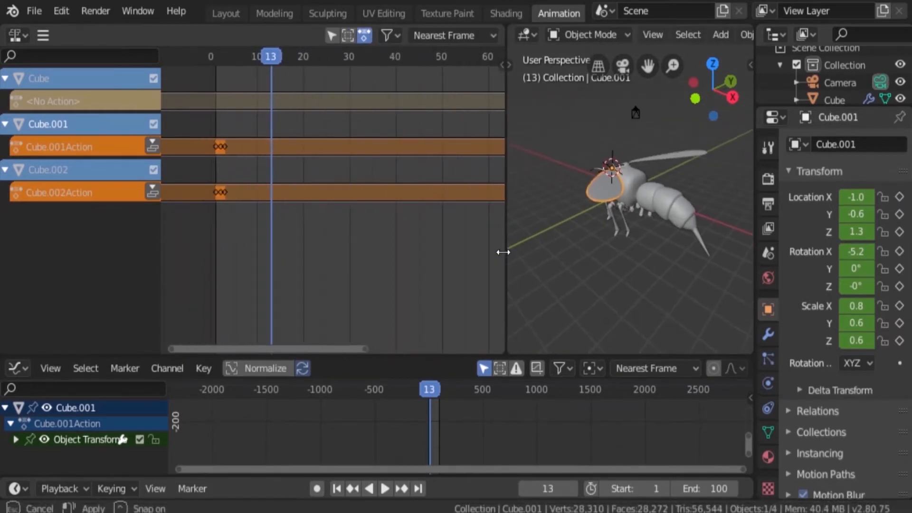
# Step: Show the Nonlinear Animation editor's sidebar and push Cube.001Action and Cube.002Action down into NLA strips
pyautogui.moveTo(600, 266); pyautogui.dragTo(625, 258, button='middle')
pyautogui.scroll(3, 630, 269)
pyautogui.scroll(-2, 644, 249)
pyautogui.keyDown('ctrl'); pyautogui.moveTo(370, 259); pyautogui.dragTo(399, 281, button='middle'); pyautogui.keyUp('ctrl')
pyautogui.press('n')
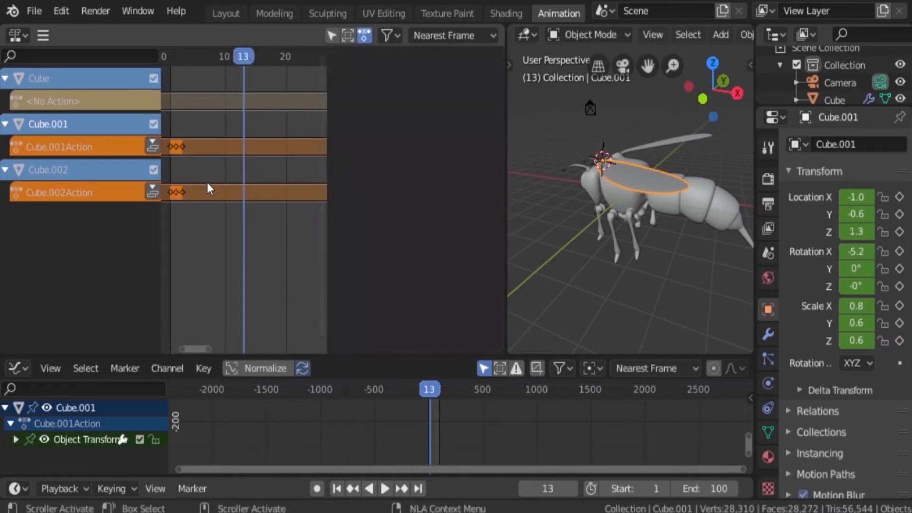
pyautogui.click(151, 146)
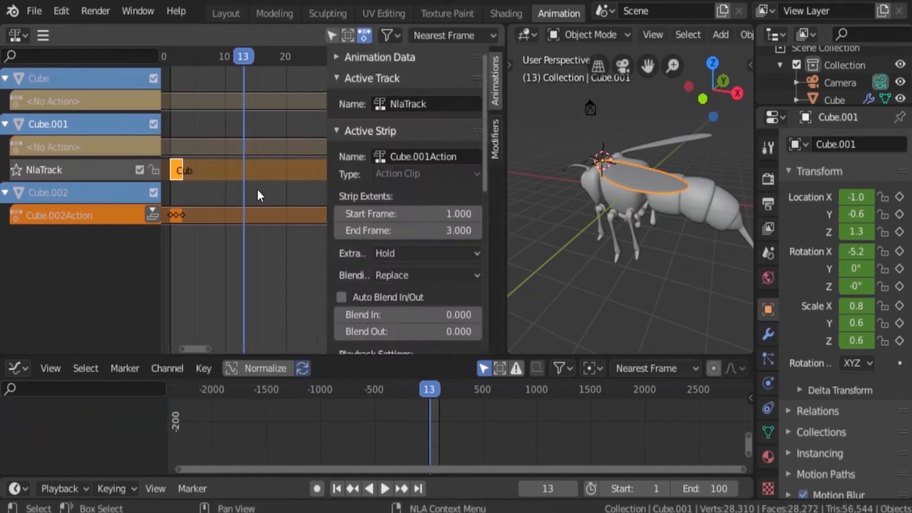
pyautogui.scroll(-3, 319, 260)
pyautogui.moveTo(306, 261); pyautogui.dragTo(266, 260, button='middle')
pyautogui.click(152, 215)
# Step: Try Repeat values of 8, 20 and 50 on the Cube.001Action strip
pyautogui.scroll(-4, 184, 292)
pyautogui.moveTo(183, 291); pyautogui.dragTo(219, 288, button='middle')
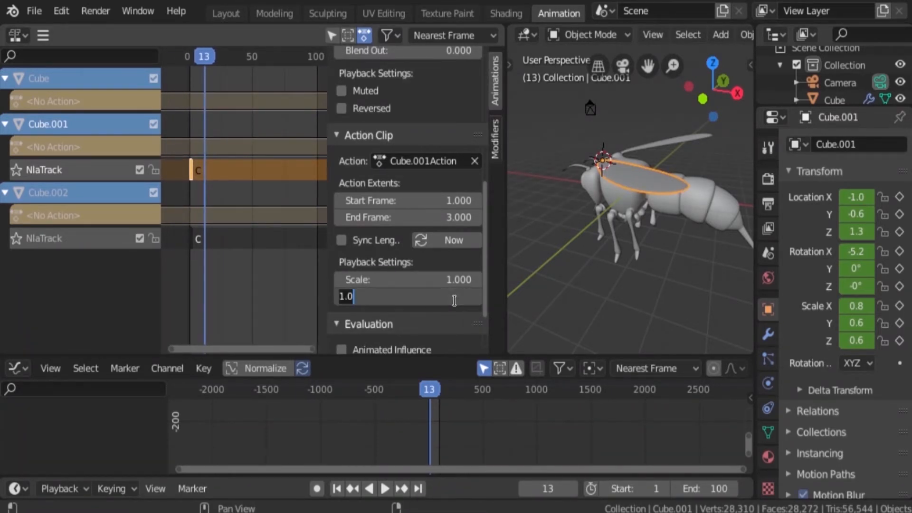
pyautogui.write('8')
pyautogui.press('Return')
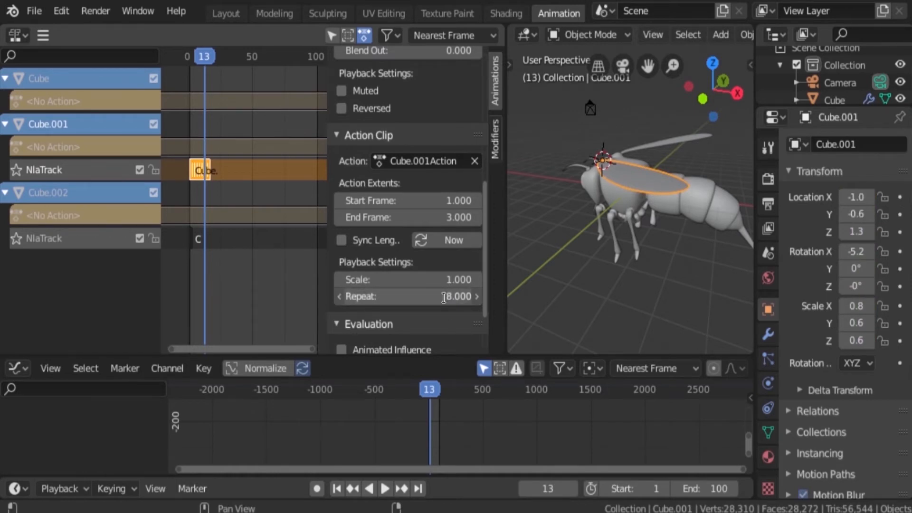
pyautogui.write('20')
pyautogui.press('Return')
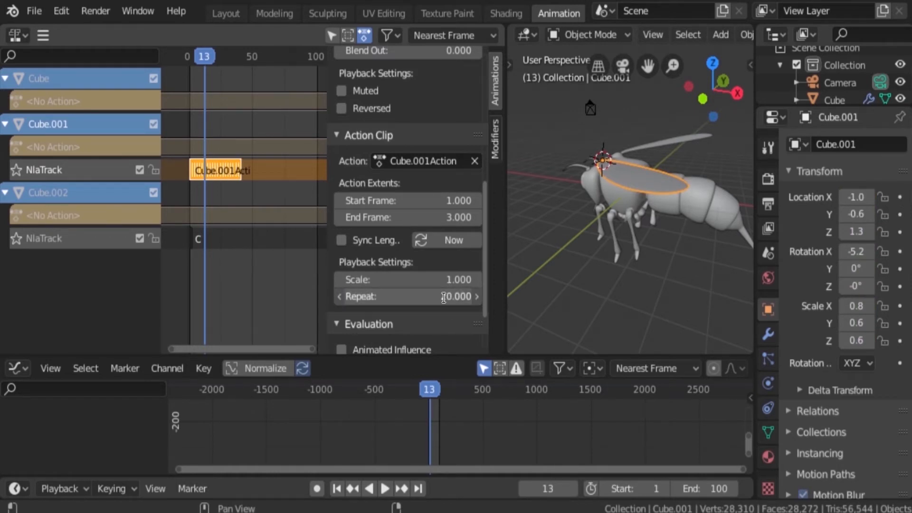
pyautogui.press('Return')
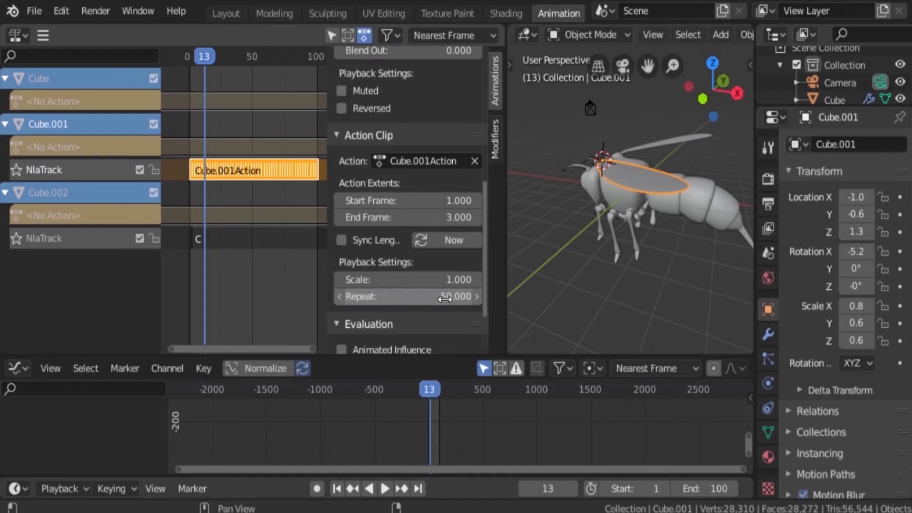
# Step: Compare the Cube.001Action strip's end with frame 100 and set its Repeat to 49
pyautogui.scroll(2, 304, 224)
pyautogui.moveTo(309, 224); pyautogui.dragTo(235, 242, button='middle')
pyautogui.scroll(5, 261, 240)
pyautogui.scroll(3, 260, 241)
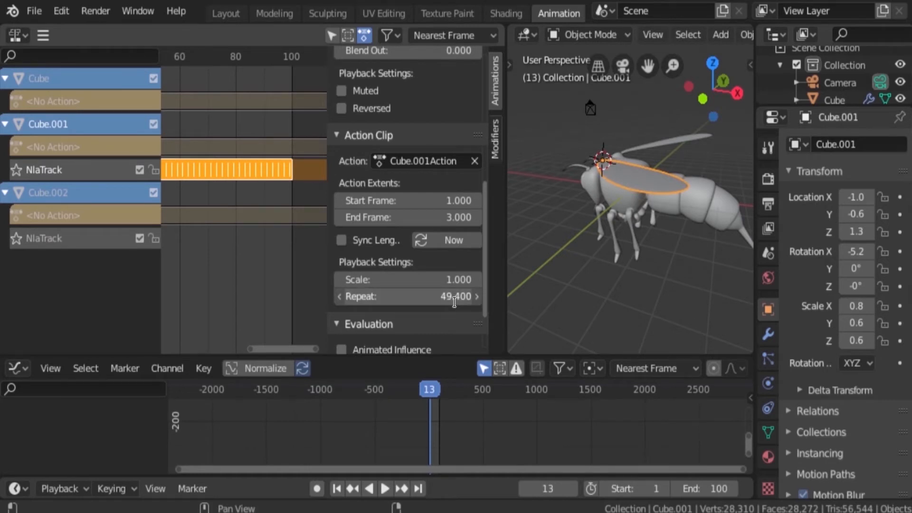
pyautogui.scroll(-6, 261, 293)
pyautogui.moveTo(261, 293); pyautogui.dragTo(302, 300, button='middle')
pyautogui.scroll(-3, 302, 300)
pyautogui.moveTo(302, 299); pyautogui.dragTo(315, 302, button='middle')
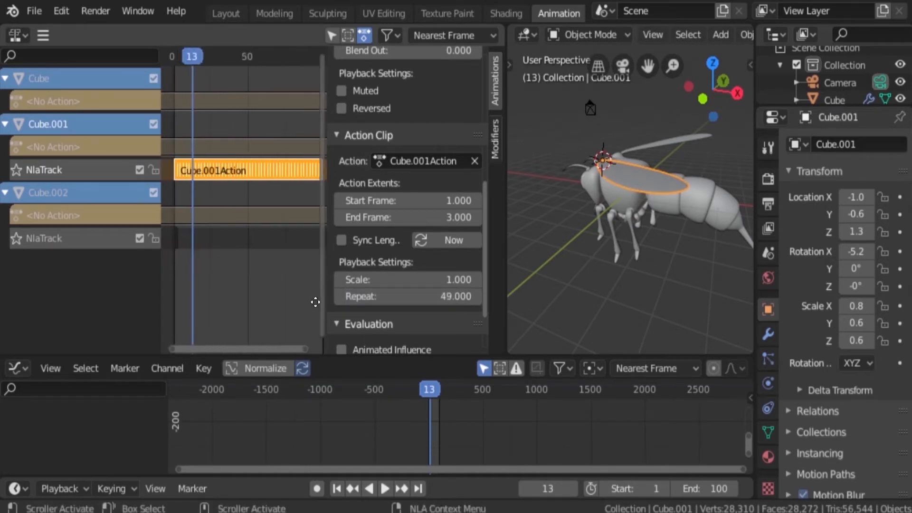
# Step: Set the Cube.002Action strip's Repeat to 49
pyautogui.click(176, 243)
pyautogui.write('4')
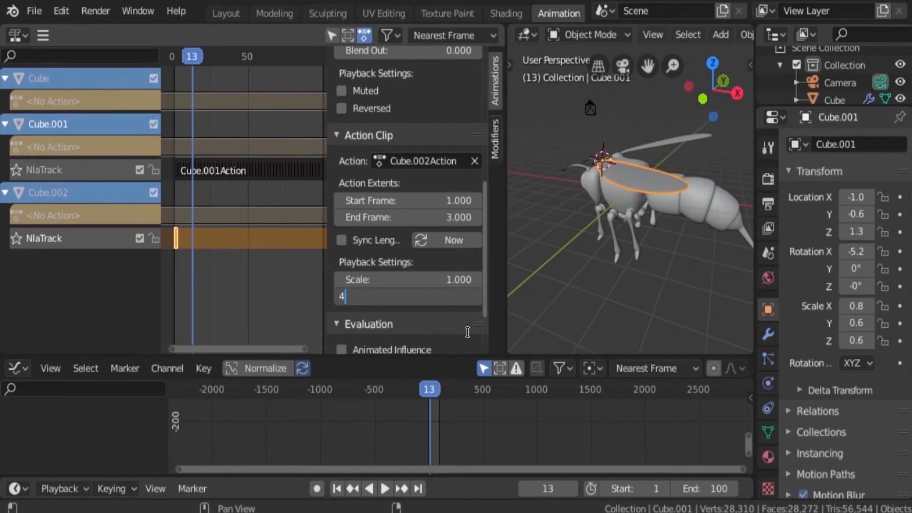
pyautogui.write('9')
pyautogui.press('Return')
# Step: Play the animation in the 3D viewport to check the repeated flapping of both wings
pyautogui.scroll(4, 435, 426)
pyautogui.scroll(3, 436, 426)
pyautogui.click(209, 390)
pyautogui.moveTo(536, 286); pyautogui.dragTo(584, 287, button='middle')
pyautogui.press('space')
pyautogui.scroll(2, 549, 310)
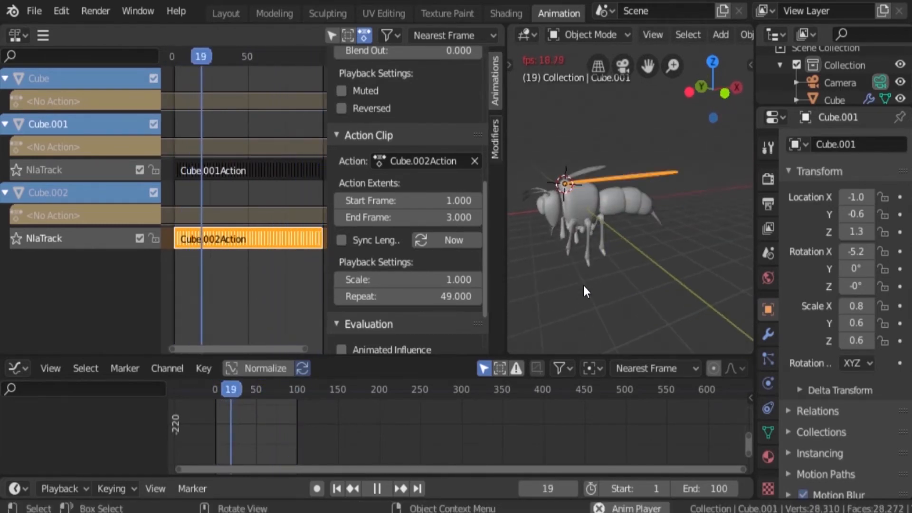
# Step: Stop playback, select the bee's body and insert a LocRotScale keyframe at frame 1
pyautogui.press('space')
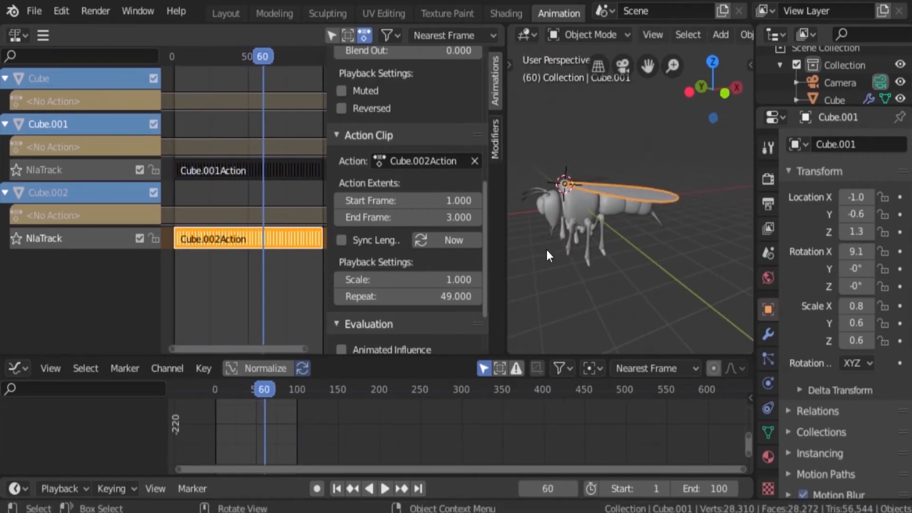
pyautogui.click(580, 215)
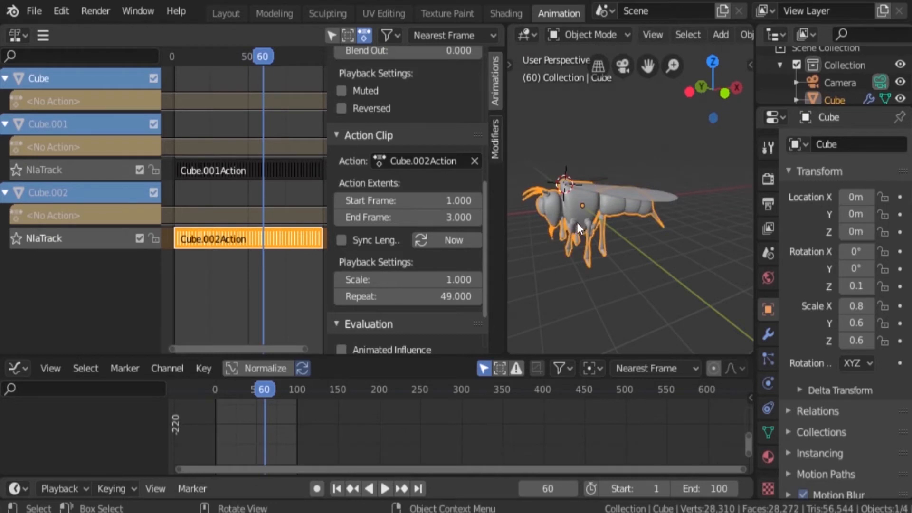
pyautogui.press('g')
pyautogui.press('Escape')
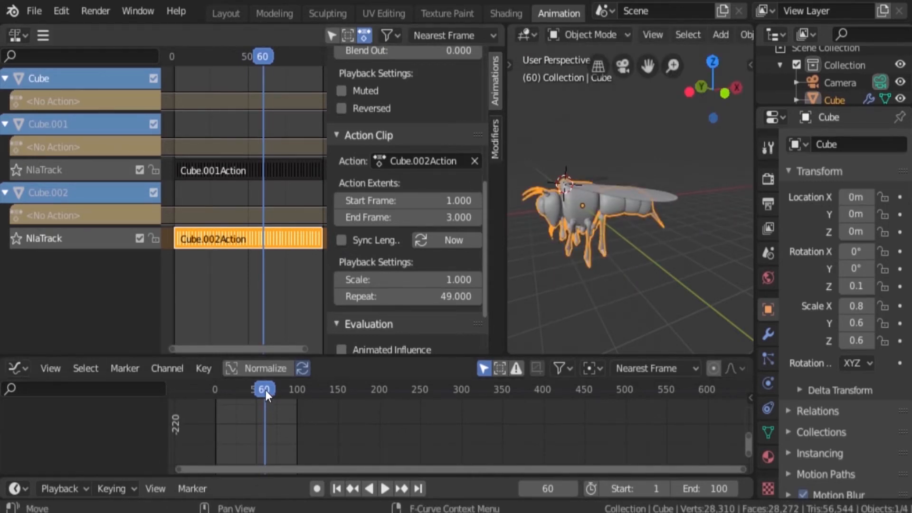
pyautogui.moveTo(266, 391); pyautogui.dragTo(215, 397)
pyautogui.press('KP_1')
pyautogui.scroll(-4, 632, 277)
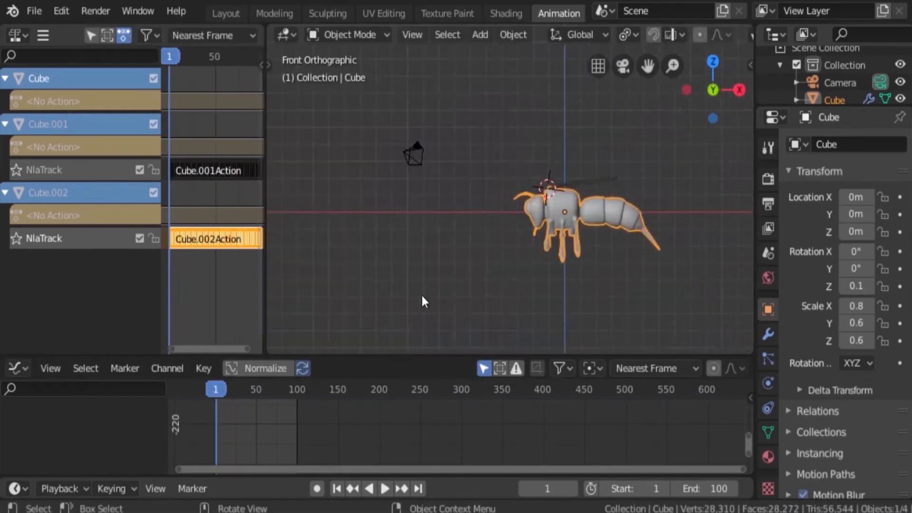
pyautogui.scroll(4, 496, 269)
pyautogui.scroll(-5, 452, 250)
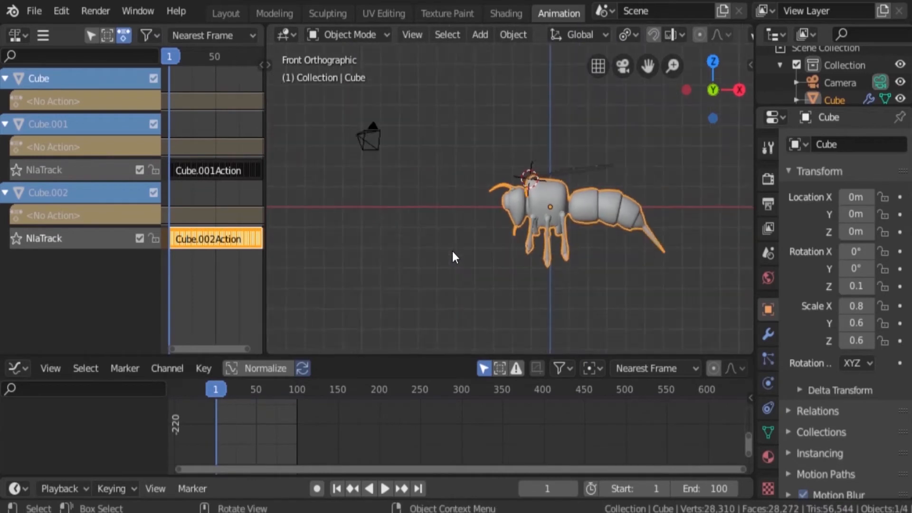
pyautogui.scroll(2, 424, 251)
pyautogui.scroll(-1, 520, 211)
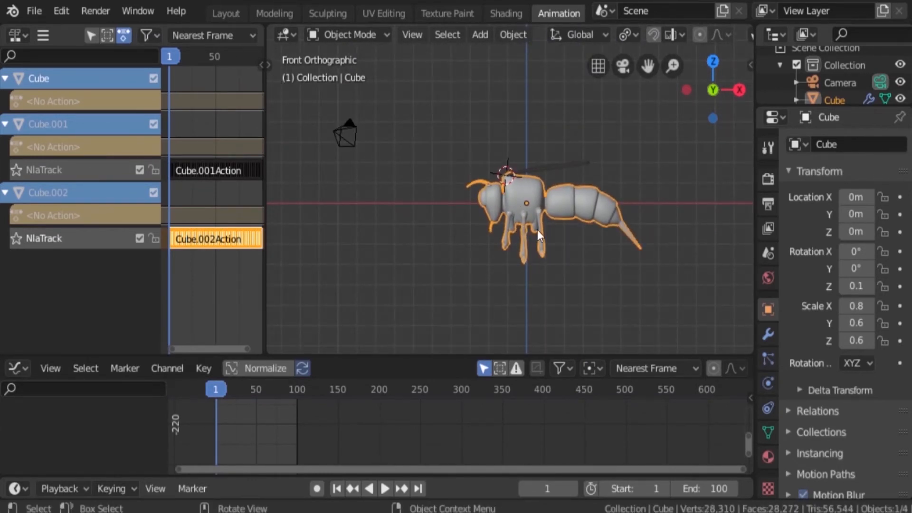
pyautogui.press('i')
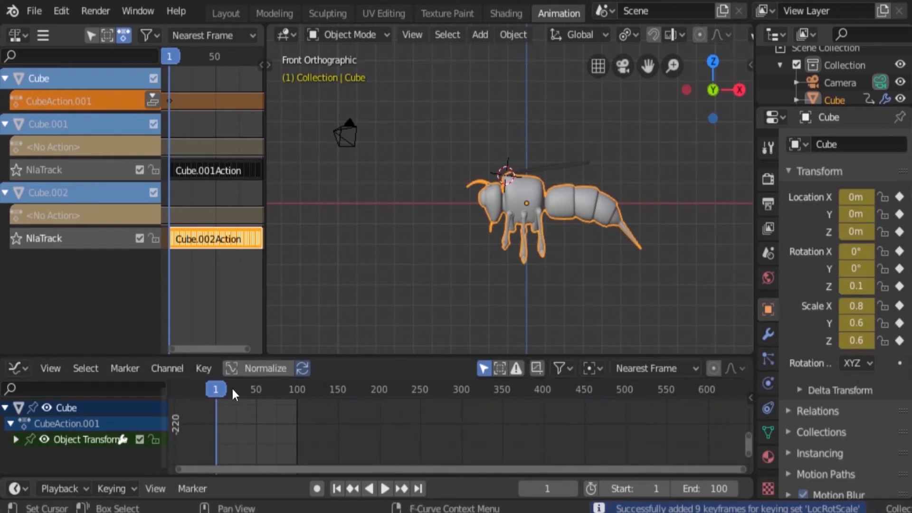
# Step: Replace the Nonlinear Animation editor with a Dope Sheet to display the body's keyframes
pyautogui.moveTo(218, 389)
pyautogui.mouseDown()
pyautogui.moveTo(232, 388)
pyautogui.moveTo(217, 388)
pyautogui.mouseUp()
pyautogui.click(18, 35)
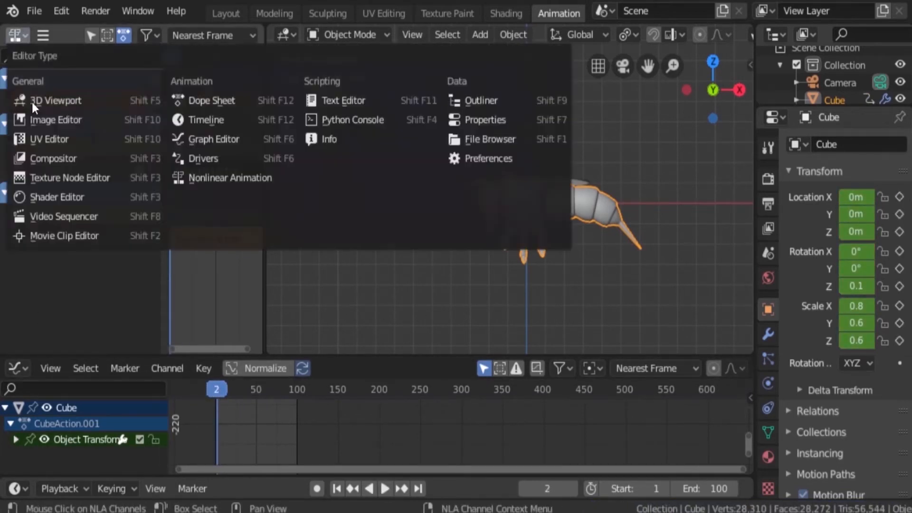
pyautogui.click(214, 100)
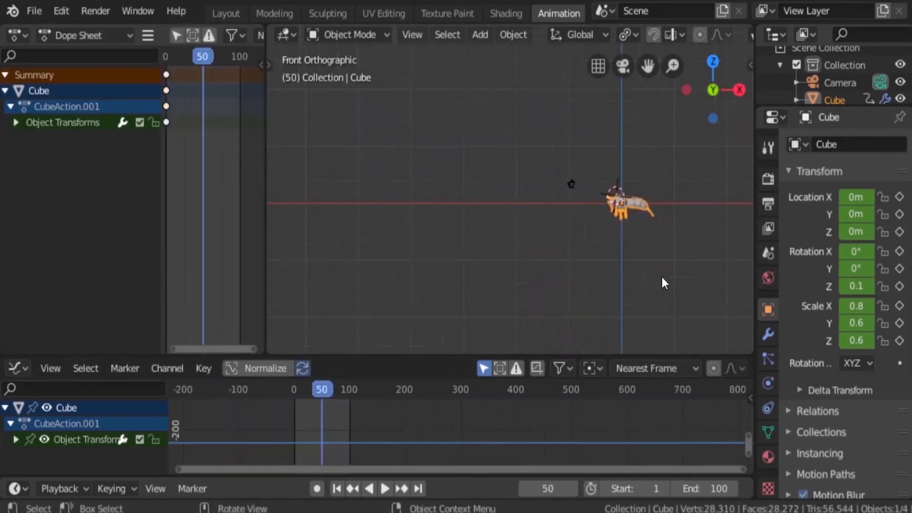
# Step: At frame 50, move the bee about -56 m along the global X axis and insert a LocRotScale keyframe
pyautogui.press('g')
pyautogui.press('x')
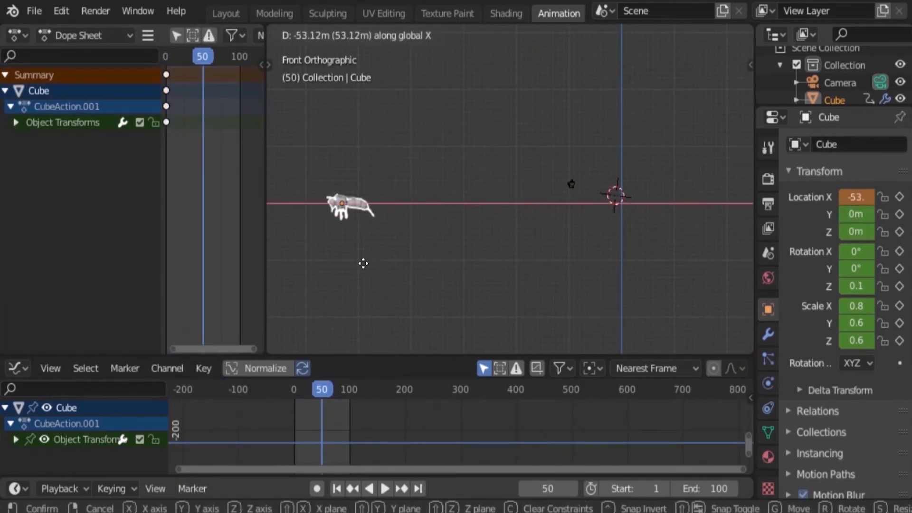
pyautogui.click(359, 266)
pyautogui.keyDown('shift'); pyautogui.moveTo(364, 269); pyautogui.dragTo(456, 267, button='middle'); pyautogui.keyUp('shift')
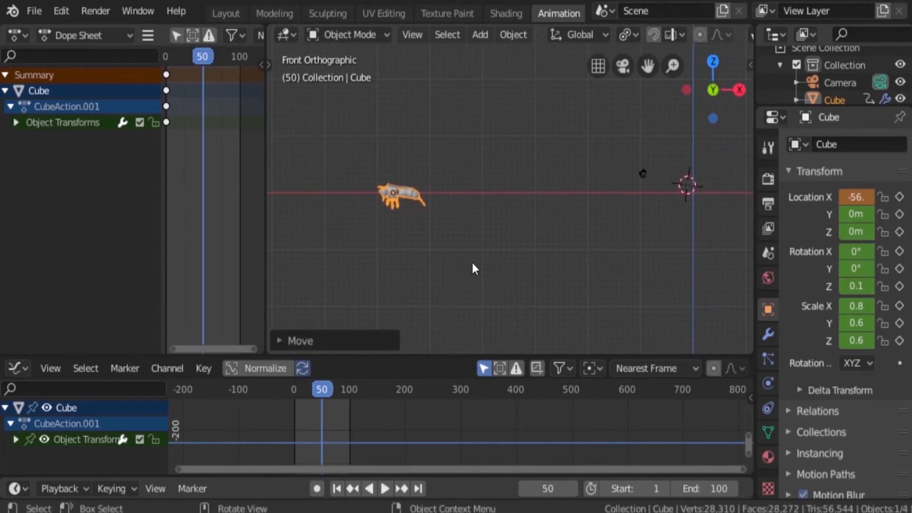
pyautogui.press('i')
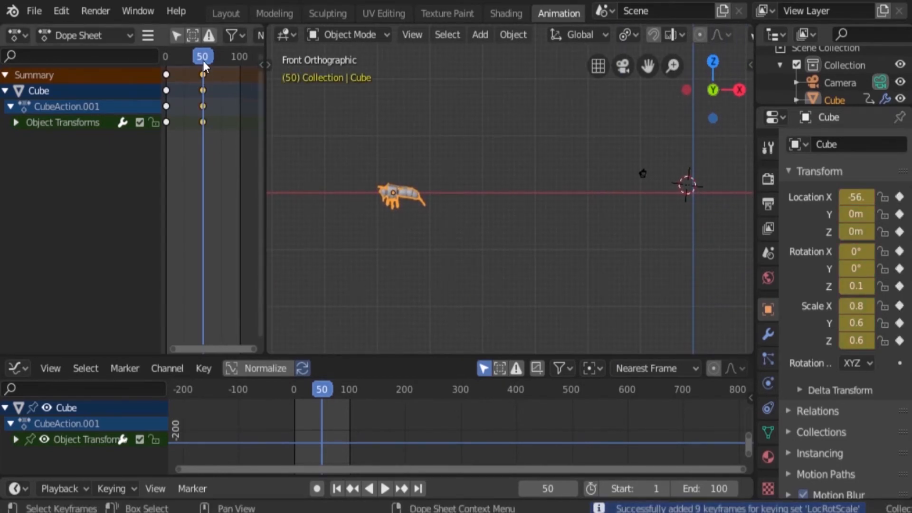
# Step: Play the animation from the start in perspective view to check the bee's forward flight
pyautogui.moveTo(204, 61); pyautogui.dragTo(167, 67)
pyautogui.moveTo(338, 189); pyautogui.dragTo(480, 245, button='middle')
pyautogui.press('space')
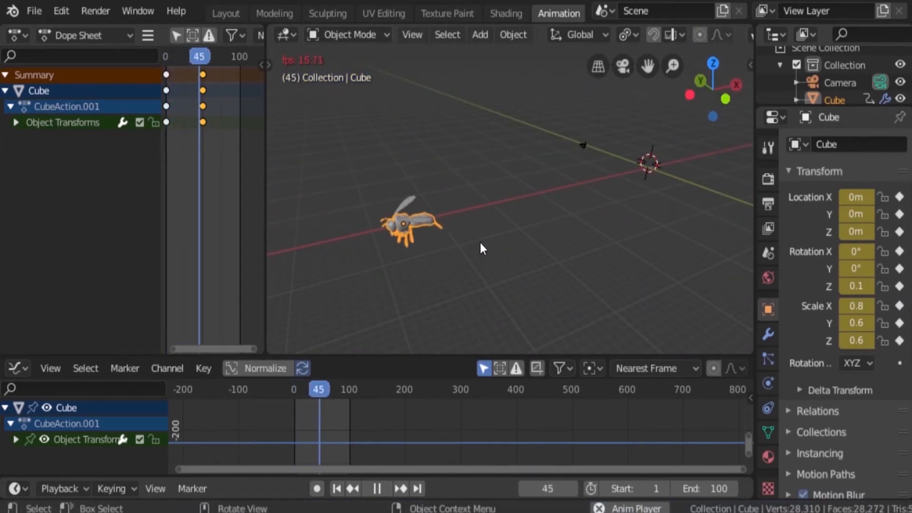
pyautogui.press('space')
pyautogui.scroll(3, 250, 177)
pyautogui.moveTo(251, 177); pyautogui.dragTo(275, 177, button='middle')
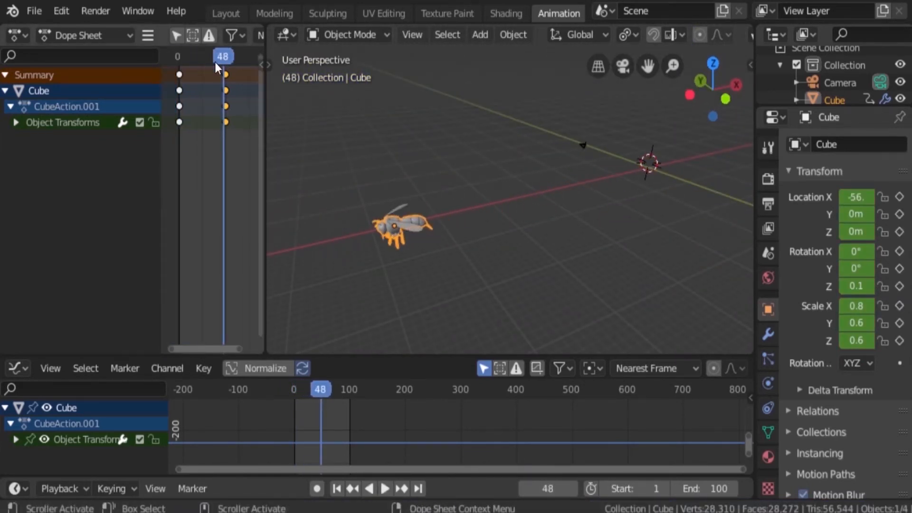
pyautogui.hotkey('shift', 'Left')
pyautogui.press('space')
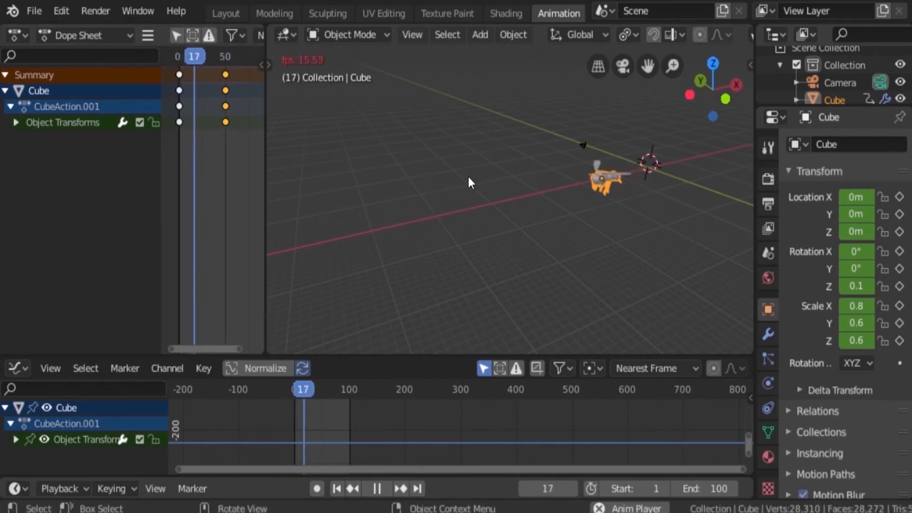
pyautogui.press('space')
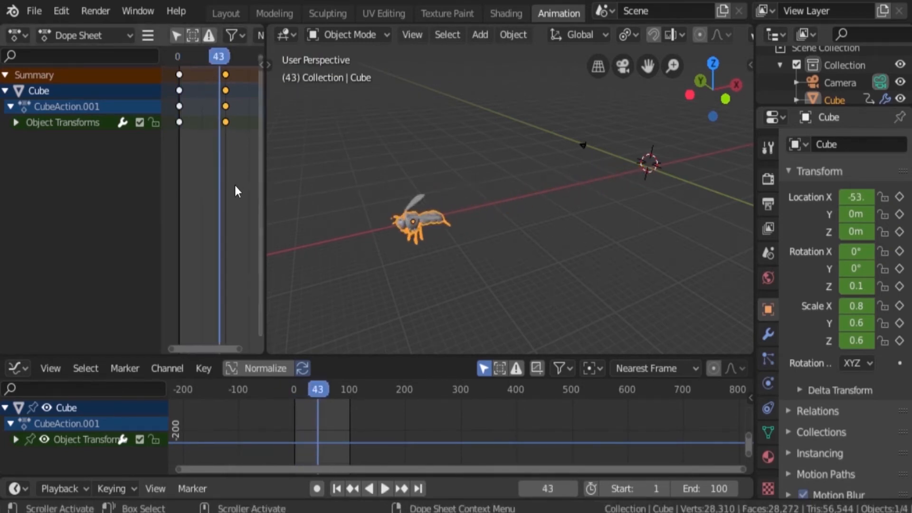
# Step: Examine the bee body's animation curves and keyframe handles in the Graph Editor
pyautogui.scroll(-2, 237, 191)
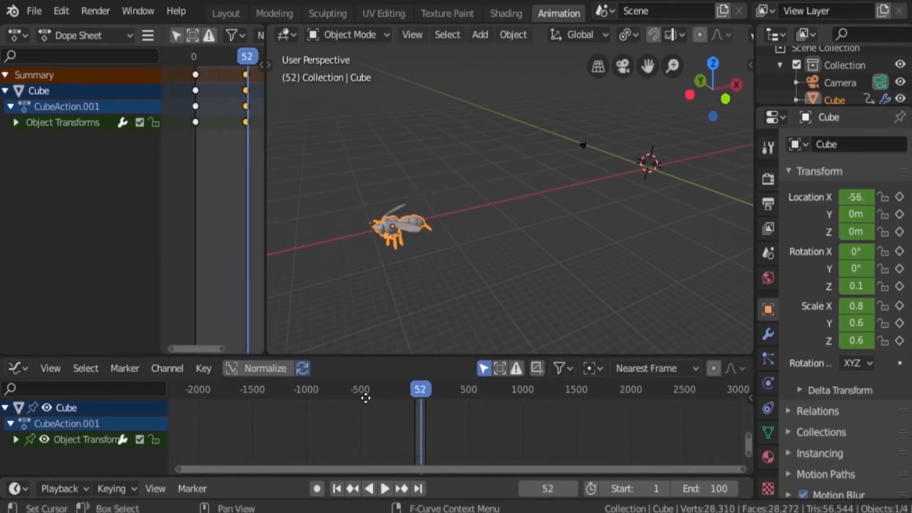
pyautogui.moveTo(365, 398); pyautogui.dragTo(398, 426, button='middle')
pyautogui.moveTo(399, 475)
pyautogui.mouseDown(button='middle')
pyautogui.moveTo(381, 422)
pyautogui.moveTo(377, 434)
pyautogui.moveTo(405, 451)
pyautogui.moveTo(406, 395)
pyautogui.mouseUp(button='middle')
pyautogui.scroll(11, 490, 460)
pyautogui.scroll(6, 491, 450)
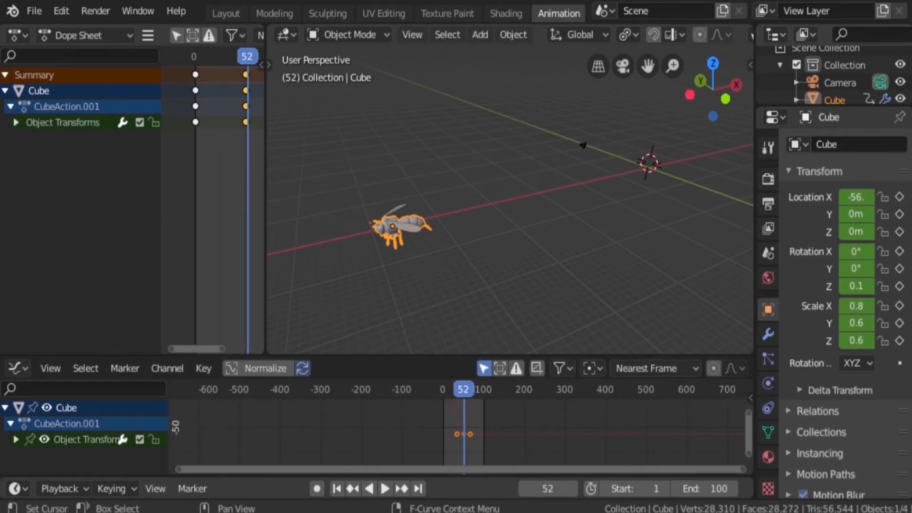
pyautogui.moveTo(470, 430); pyautogui.dragTo(460, 386, button='middle')
pyautogui.scroll(10, 459, 442)
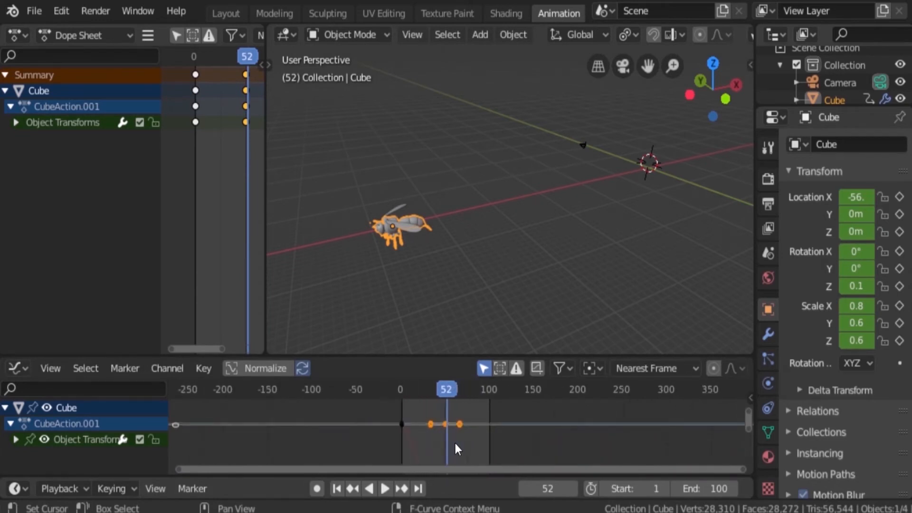
pyautogui.scroll(2, 455, 449)
pyautogui.moveTo(455, 450); pyautogui.dragTo(452, 425, button='middle')
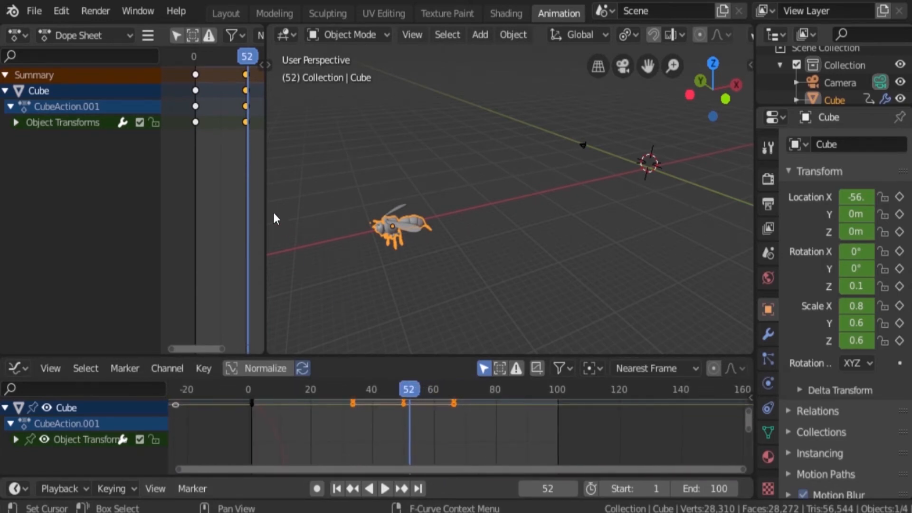
pyautogui.moveTo(251, 214); pyautogui.dragTo(194, 233, button='middle')
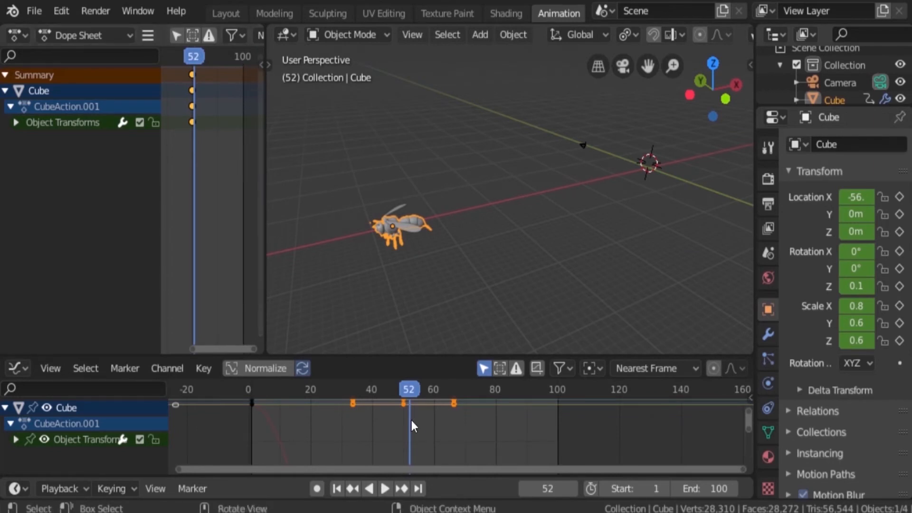
# Step: Enlarge the timeline area, set the animation's end frame to 50 and play the bee's flight
pyautogui.click(17, 368)
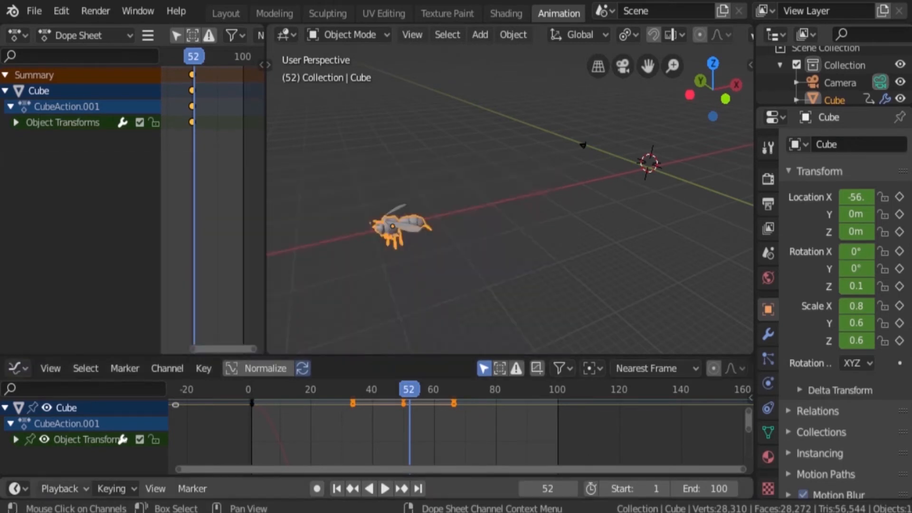
pyautogui.moveTo(212, 472); pyautogui.dragTo(237, 412)
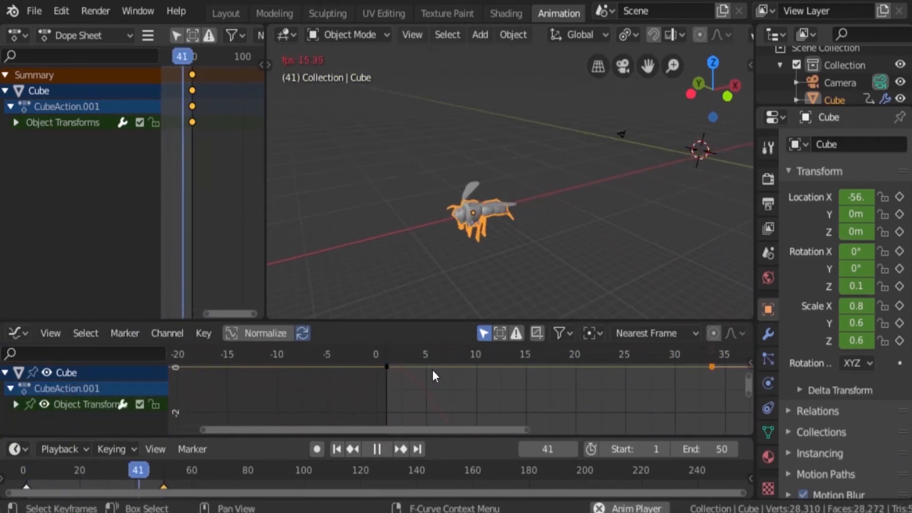
pyautogui.press('space')
pyautogui.scroll(-2, 439, 378)
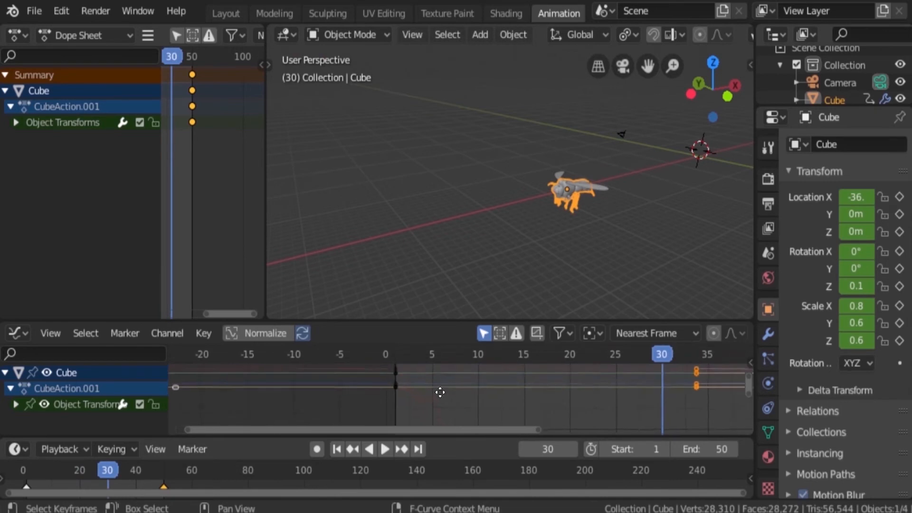
# Step: Select the X Location curve's keyframe at frame 1 and lengthen its right handle
pyautogui.click(392, 383)
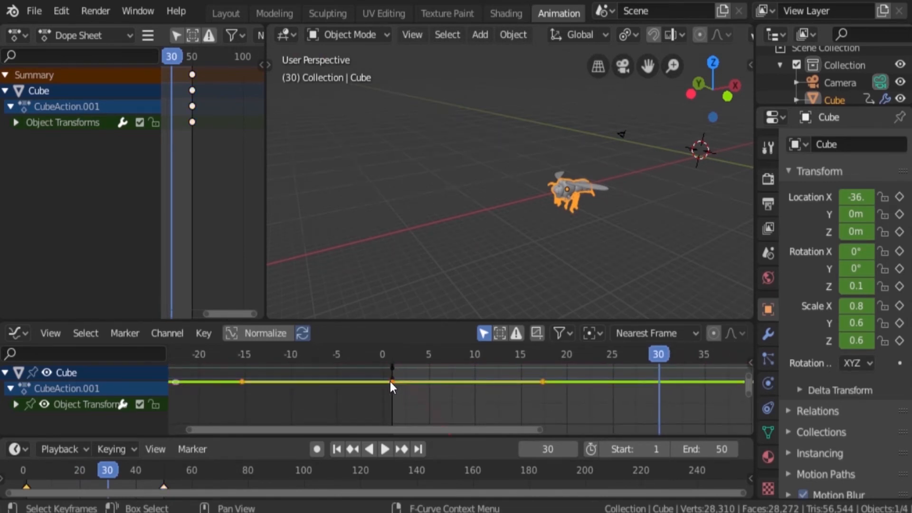
pyautogui.click(390, 382)
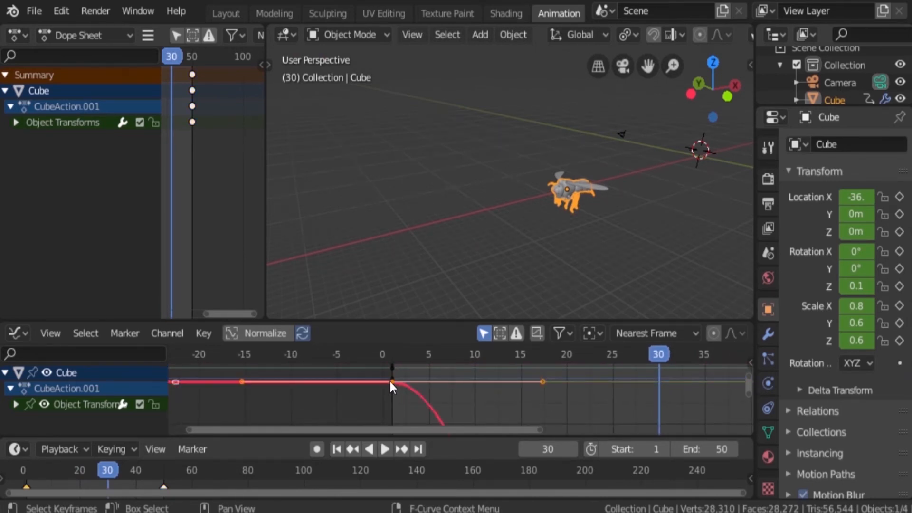
pyautogui.moveTo(542, 379); pyautogui.dragTo(600, 375)
# Step: Lengthen the left handle of the X Location curve's frame-50 keyframe to about frame 20 and play the result
pyautogui.scroll(-6, 570, 401)
pyautogui.moveTo(570, 401); pyautogui.dragTo(470, 378, button='middle')
pyautogui.scroll(-5, 523, 423)
pyautogui.scroll(-4, 516, 423)
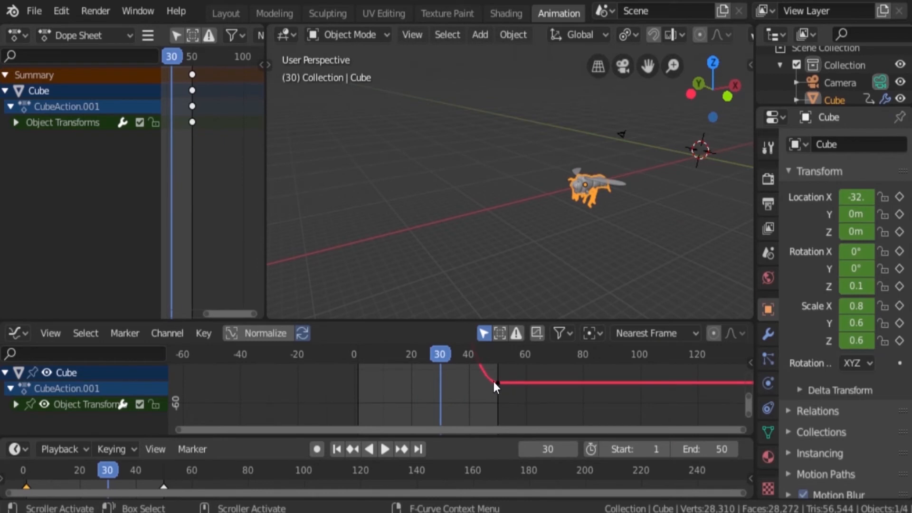
pyautogui.moveTo(451, 384); pyautogui.dragTo(423, 378)
pyautogui.scroll(-3, 516, 386)
pyautogui.moveTo(512, 383)
pyautogui.mouseDown(button='middle')
pyautogui.moveTo(524, 432)
pyautogui.moveTo(500, 403)
pyautogui.moveTo(494, 362)
pyautogui.moveTo(497, 384)
pyautogui.mouseUp(button='middle')
pyautogui.scroll(-6, 520, 399)
pyautogui.scroll(-4, 515, 409)
pyautogui.scroll(-2, 508, 408)
pyautogui.scroll(7, 501, 403)
pyautogui.moveTo(451, 404); pyautogui.dragTo(437, 401)
pyautogui.scroll(-6, 522, 413)
pyautogui.moveTo(494, 423); pyautogui.dragTo(481, 397, button='middle')
pyautogui.scroll(11, 481, 383)
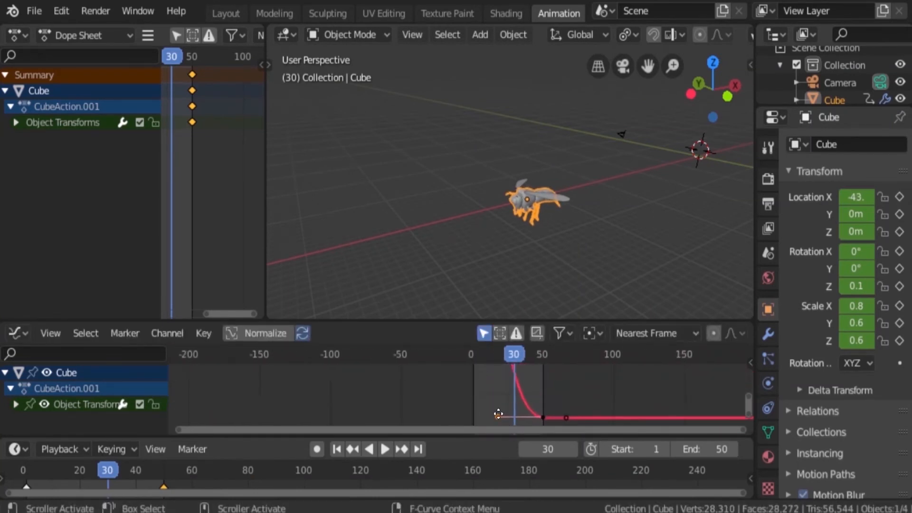
pyautogui.scroll(-2, 533, 385)
pyautogui.press('space')
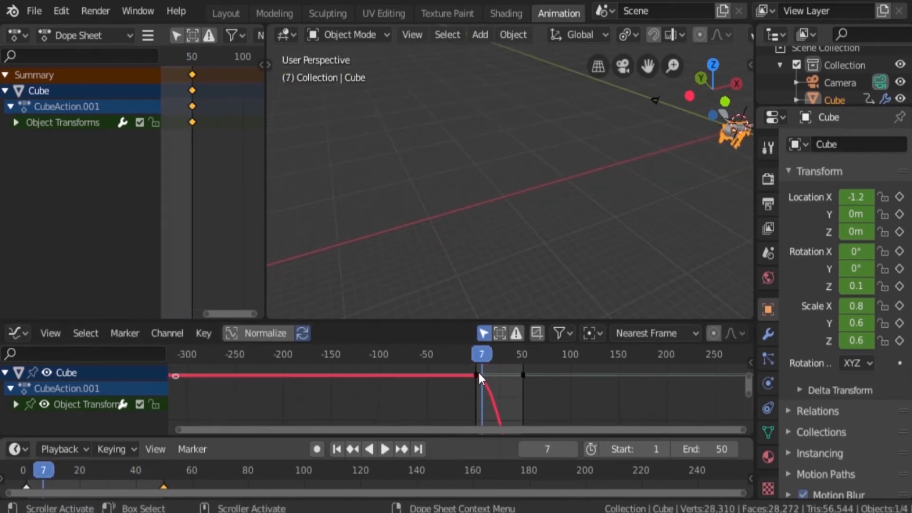
# Step: Shorten the right handle of the X Location curve's first keyframe by about 8.5 frames and replay the flight
pyautogui.click(477, 378)
pyautogui.press('g')
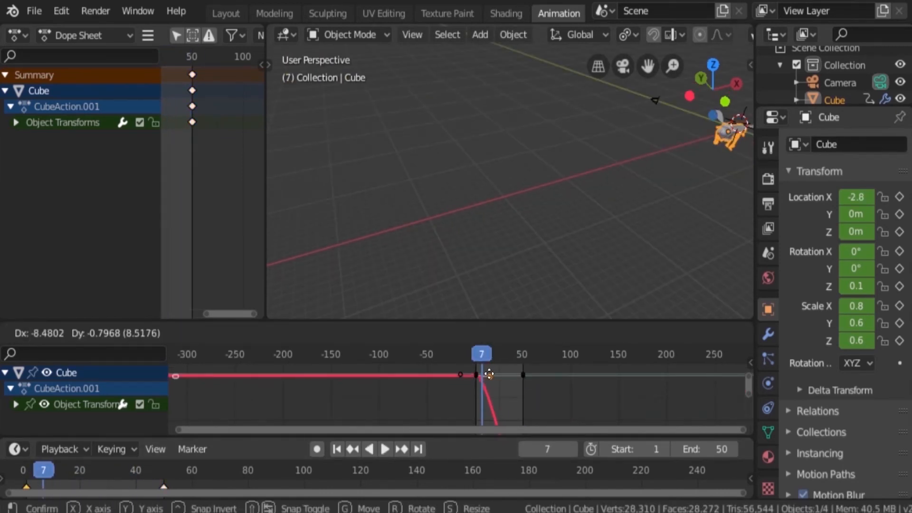
pyautogui.click(488, 372)
pyautogui.press('space')
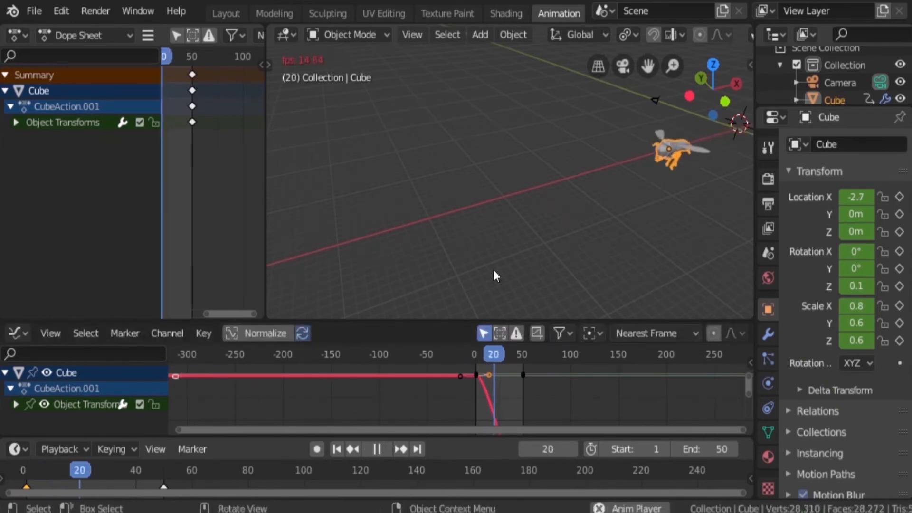
pyautogui.press('space')
# Step: Move the bee body's final keyframes to about frame 26 and play the faster flight
pyautogui.scroll(4, 190, 149)
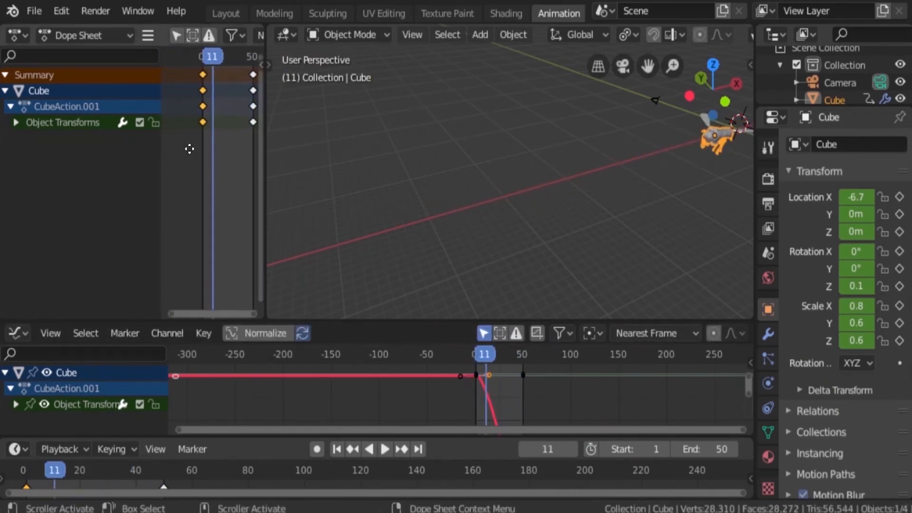
pyautogui.press('g')
pyautogui.click(212, 77)
pyautogui.press('space')
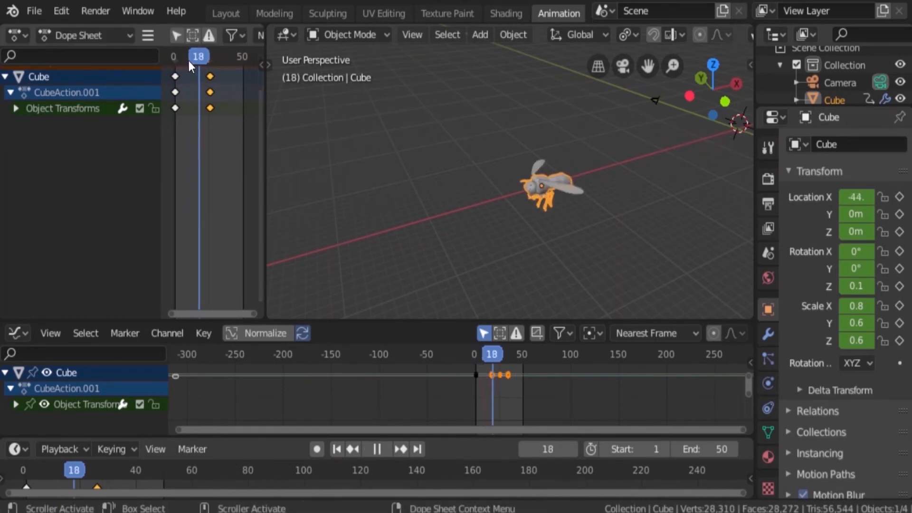
pyautogui.press('space')
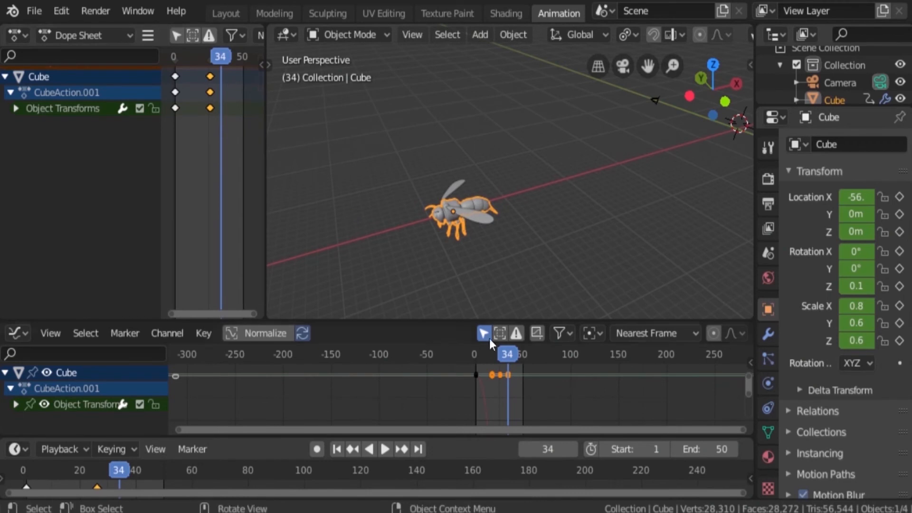
pyautogui.keyDown('shift'); pyautogui.moveTo(501, 371); pyautogui.dragTo(521, 377, button='middle'); pyautogui.keyUp('shift')
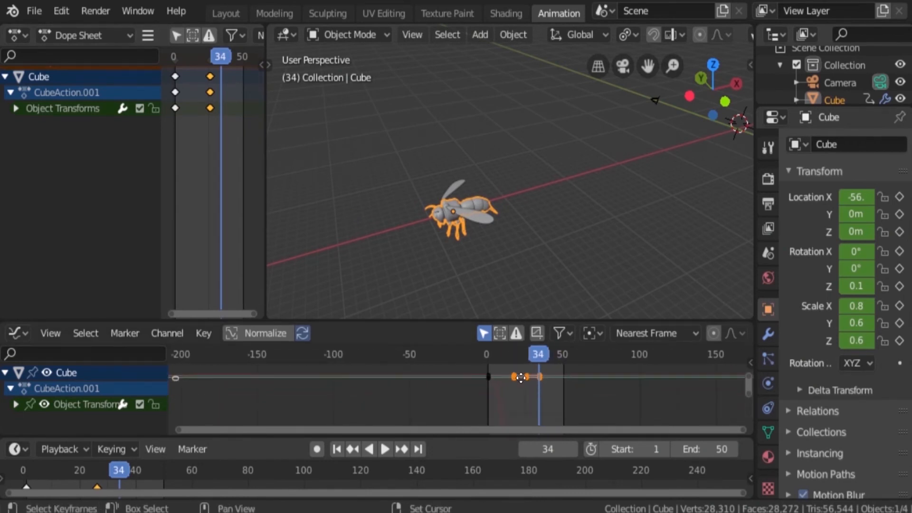
# Step: Adjust the handles of the X Location curve's first keyframe and shorten its right handle
pyautogui.scroll(8, 507, 380)
pyautogui.click(513, 369)
pyautogui.click(555, 356)
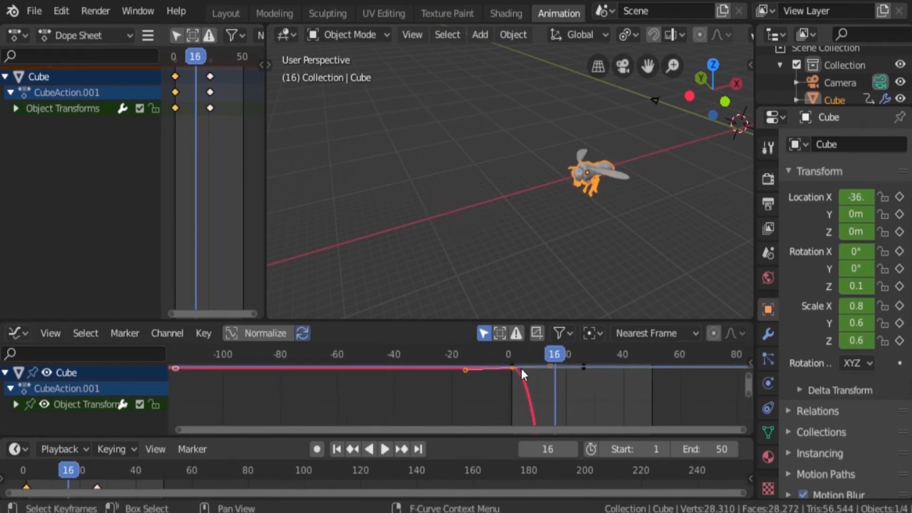
pyautogui.click(513, 369)
pyautogui.keyDown('shift'); pyautogui.moveTo(550, 366); pyautogui.dragTo(553, 369, button='right'); pyautogui.keyUp('shift')
pyautogui.moveTo(465, 369); pyautogui.dragTo(458, 367)
pyautogui.moveTo(507, 380); pyautogui.dragTo(521, 396, button='middle')
pyautogui.scroll(3, 497, 404)
pyautogui.click(539, 380)
pyautogui.moveTo(540, 377); pyautogui.dragTo(532, 378)
# Step: Shorten the left handle of the X Location curve's final keyframe to about frame 17 and play the flight
pyautogui.scroll(-4, 534, 383)
pyautogui.moveTo(536, 404)
pyautogui.mouseDown(button='middle')
pyautogui.moveTo(537, 389)
pyautogui.moveTo(538, 416)
pyautogui.moveTo(543, 399)
pyautogui.mouseUp(button='middle')
pyautogui.moveTo(552, 414); pyautogui.dragTo(552, 397, button='middle')
pyautogui.click(540, 407)
pyautogui.moveTo(509, 406); pyautogui.dragTo(515, 407)
pyautogui.press('space')
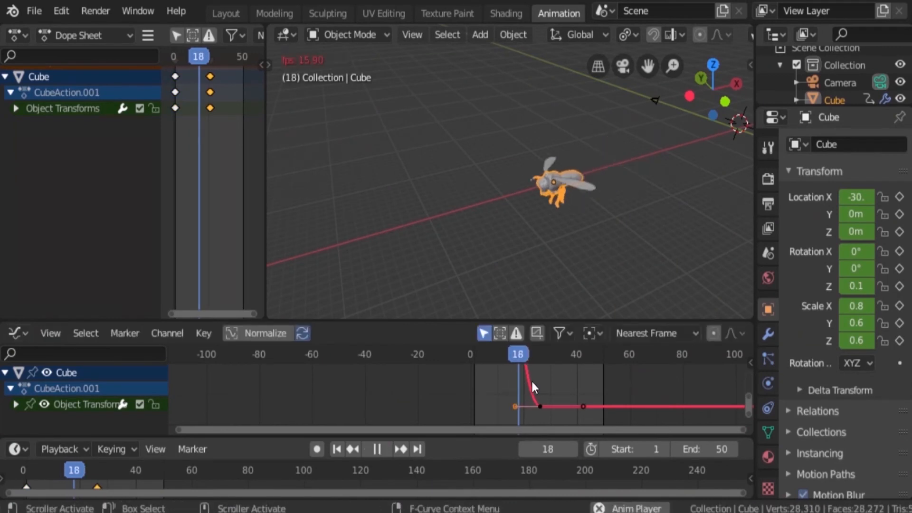
pyautogui.press('space')
pyautogui.press('space')
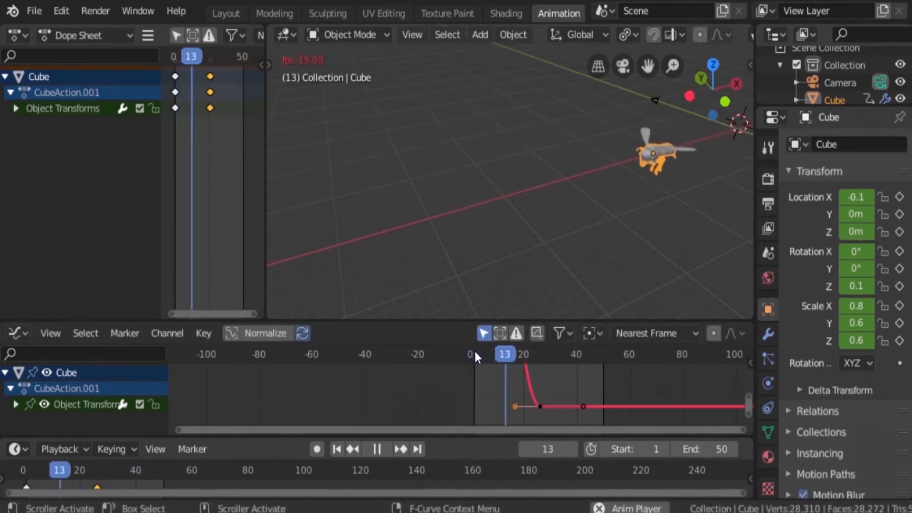
pyautogui.press('space')
# Step: Move the bee body's final keyframes to about frame 16 and play the flight from the start
pyautogui.moveTo(499, 390); pyautogui.dragTo(510, 420, button='middle')
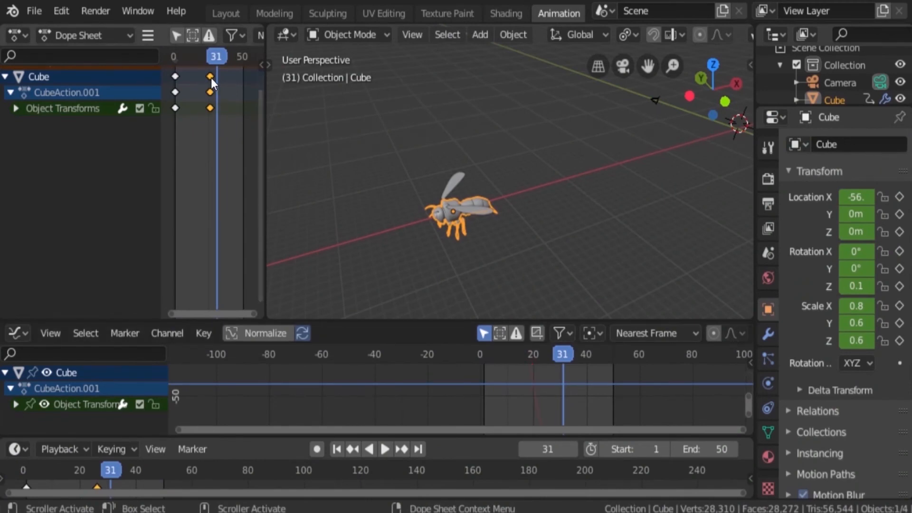
pyautogui.press('g')
pyautogui.click(196, 76)
pyautogui.moveTo(206, 57); pyautogui.dragTo(179, 61)
pyautogui.press('space')
pyautogui.press('space')
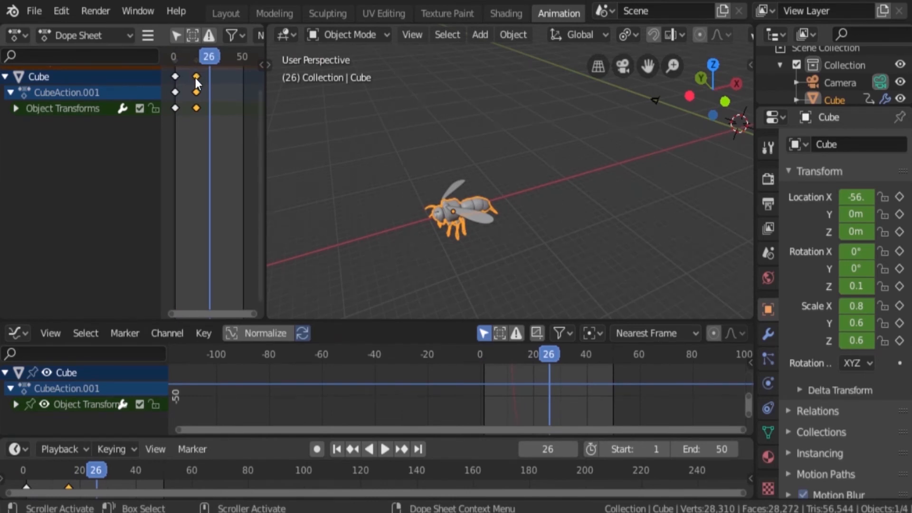
# Step: Move the bee body's final keyframes to about frame 19 and replay the flight twice
pyautogui.press('g')
pyautogui.click(183, 65)
pyautogui.click(171, 59)
pyautogui.press('space')
pyautogui.press('space')
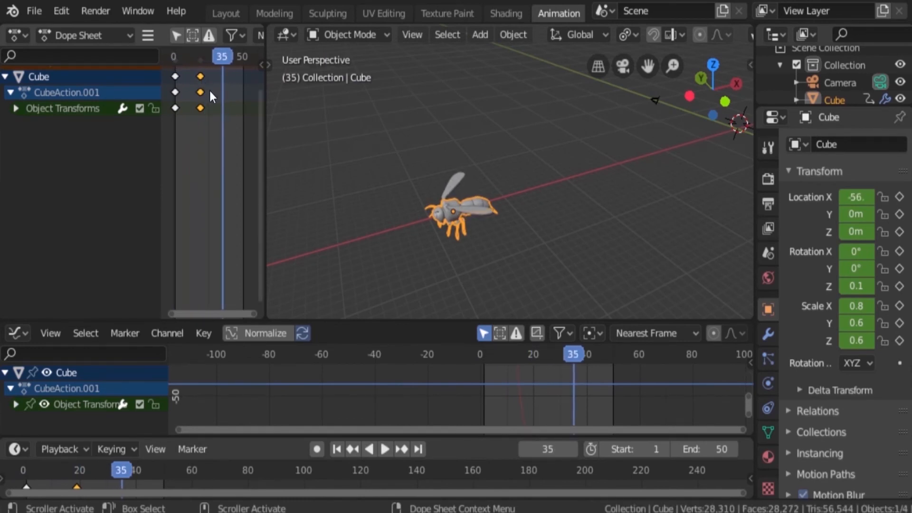
pyautogui.click(175, 58)
pyautogui.press('space')
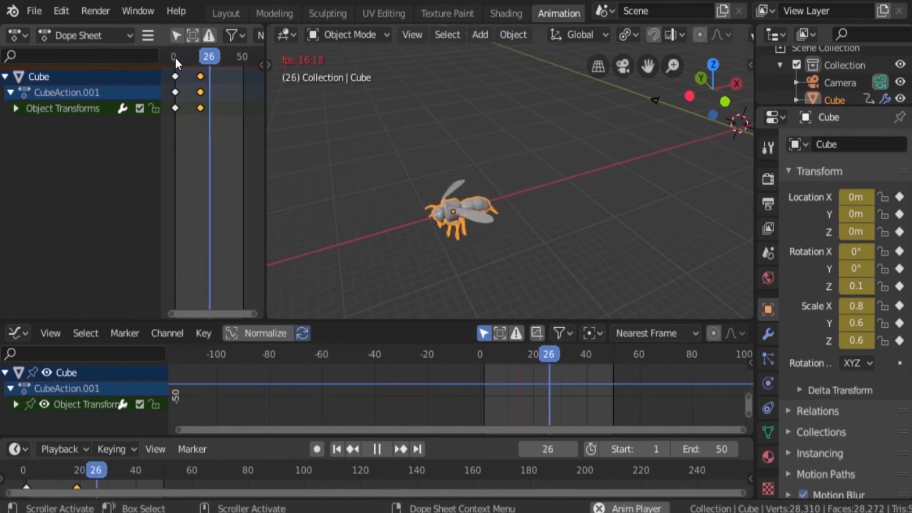
pyautogui.press('space')
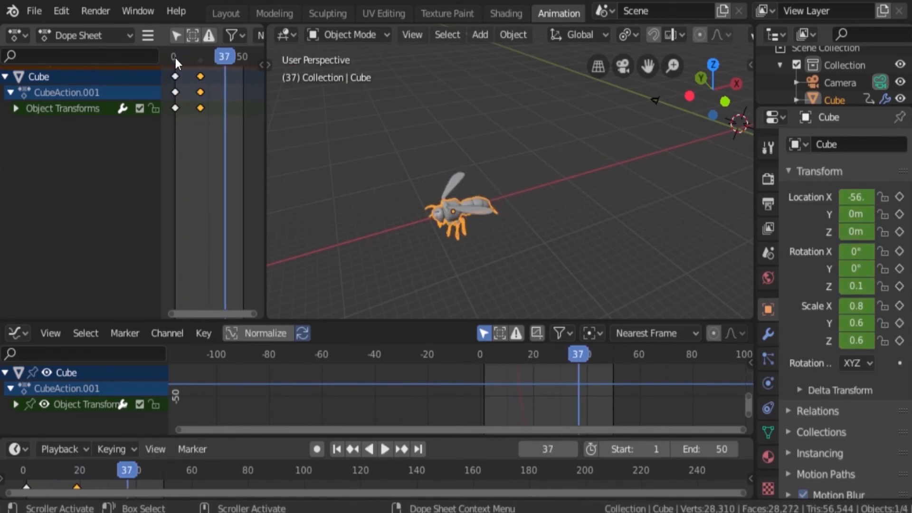
# Step: Return to frame 1, switch to the front view and move the bee body's final keyframes to frame 20
pyautogui.click(175, 58)
pyautogui.press('KP_1')
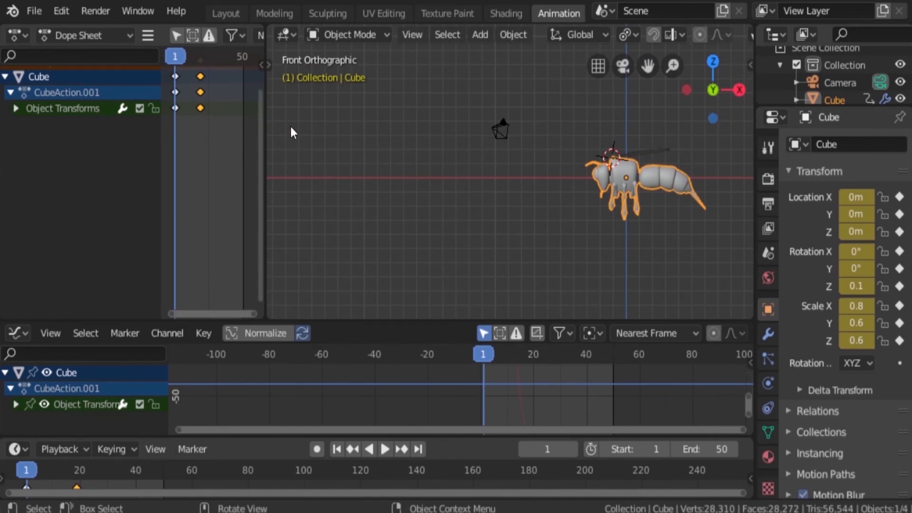
pyautogui.press('Home')
pyautogui.moveTo(235, 142); pyautogui.dragTo(221, 155, button='middle')
pyautogui.scroll(4, 220, 144)
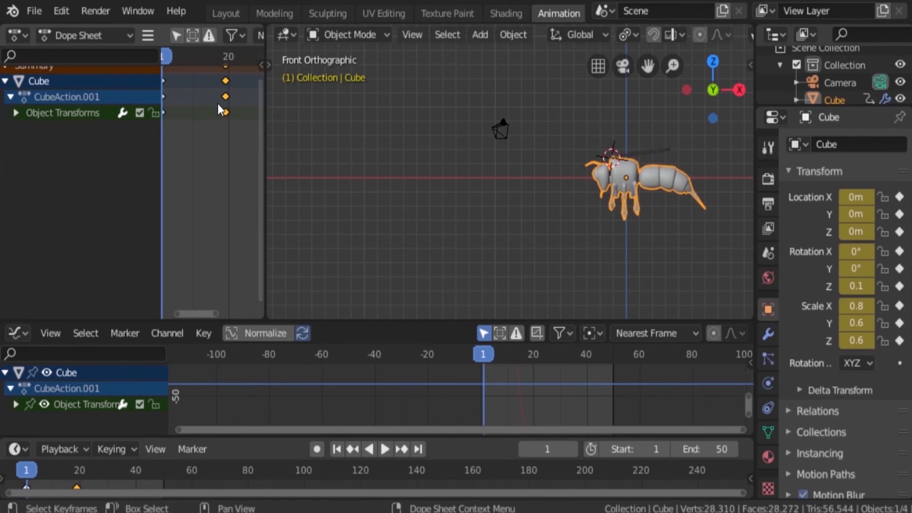
pyautogui.moveTo(221, 72); pyautogui.dragTo(224, 73)
pyautogui.press('Home')
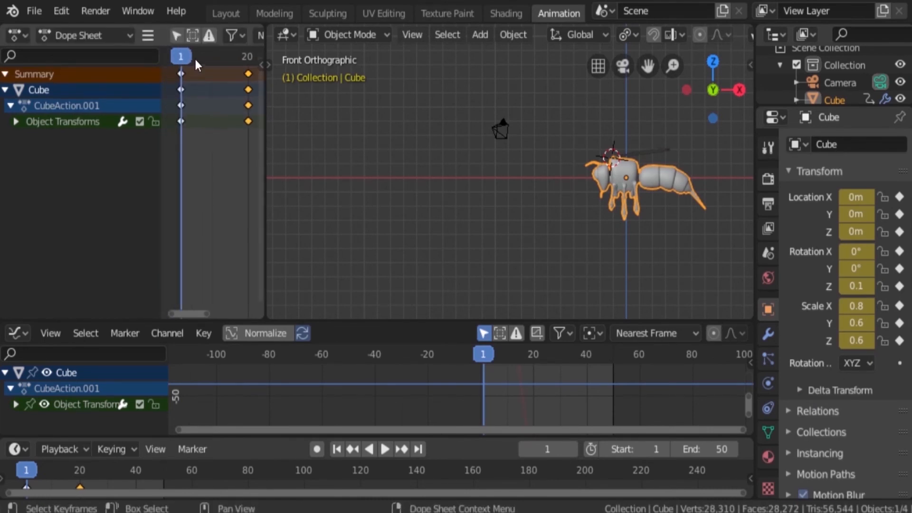
# Step: At frame 10, lower the bee about 5.8 m along global Z and insert a LocRotScale keyframe
pyautogui.press('space')
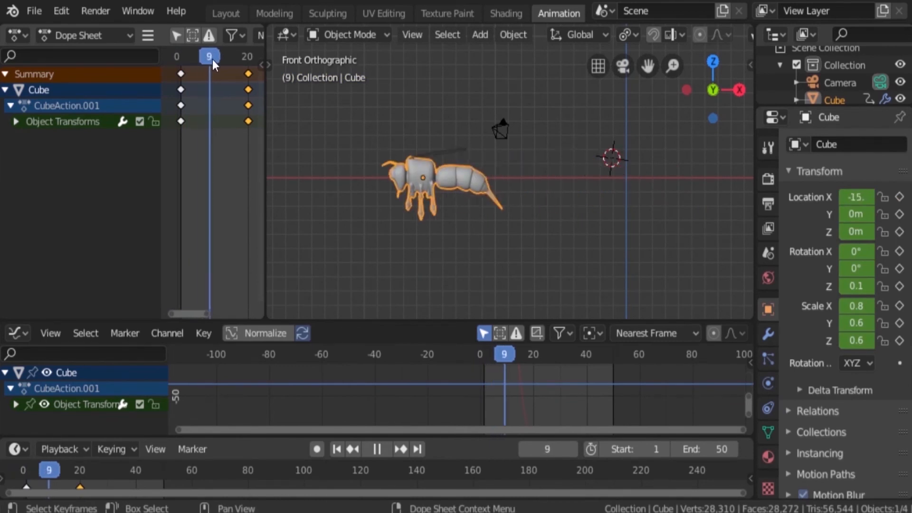
pyautogui.press('space')
pyautogui.keyDown('shift'); pyautogui.moveTo(364, 189); pyautogui.dragTo(415, 192, button='middle'); pyautogui.keyUp('shift')
pyautogui.scroll(-2, 415, 193)
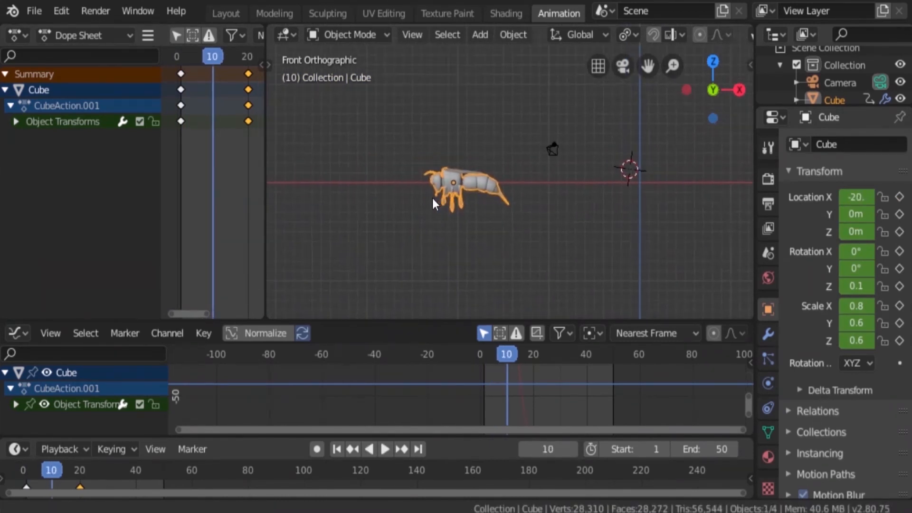
pyautogui.press('g')
pyautogui.press('z')
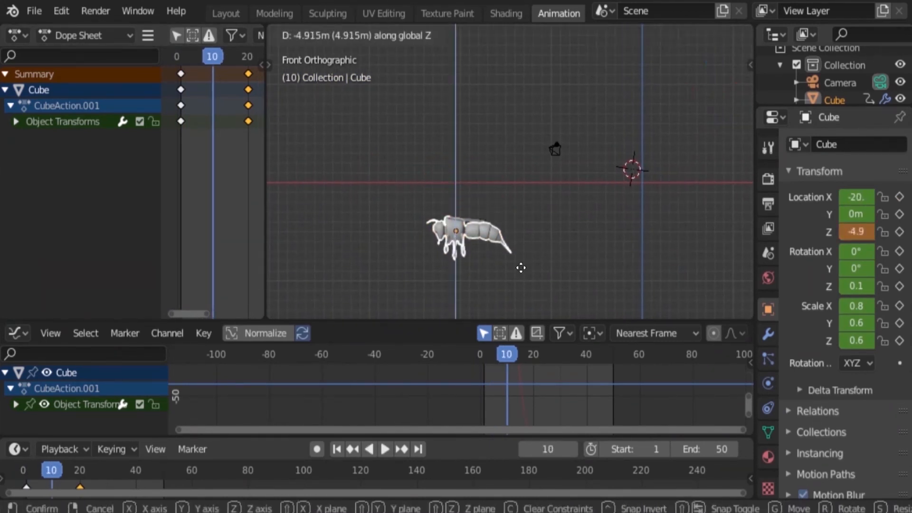
pyautogui.click(523, 269)
pyautogui.press('g')
pyautogui.press('Escape')
pyautogui.press('i')
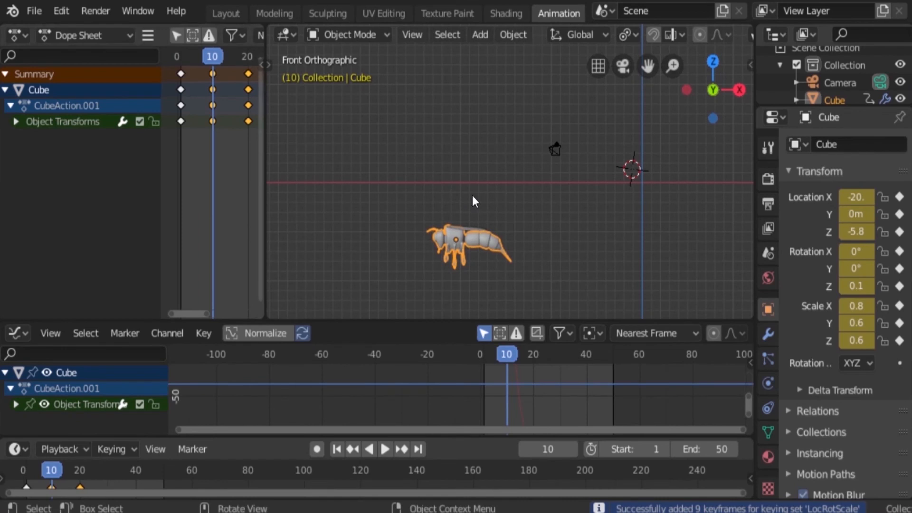
# Step: Scrub the flight from frame 10 to frame 20 and play it backwards in front view to check the dip
pyautogui.moveTo(214, 58); pyautogui.dragTo(249, 56)
pyautogui.scroll(-5, 331, 176)
pyautogui.moveTo(331, 176); pyautogui.dragTo(403, 204, button='middle')
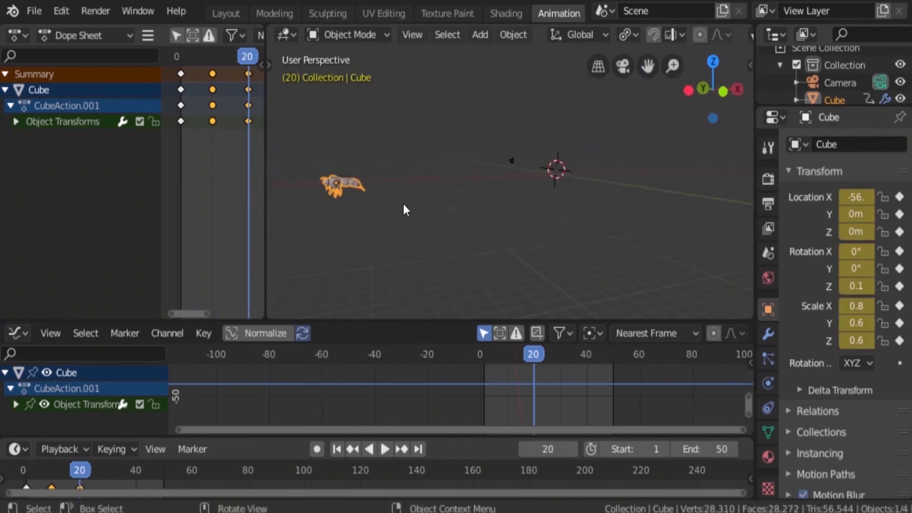
pyautogui.press('KP_1')
pyautogui.hotkey('shift', 'ctrl', 'space')
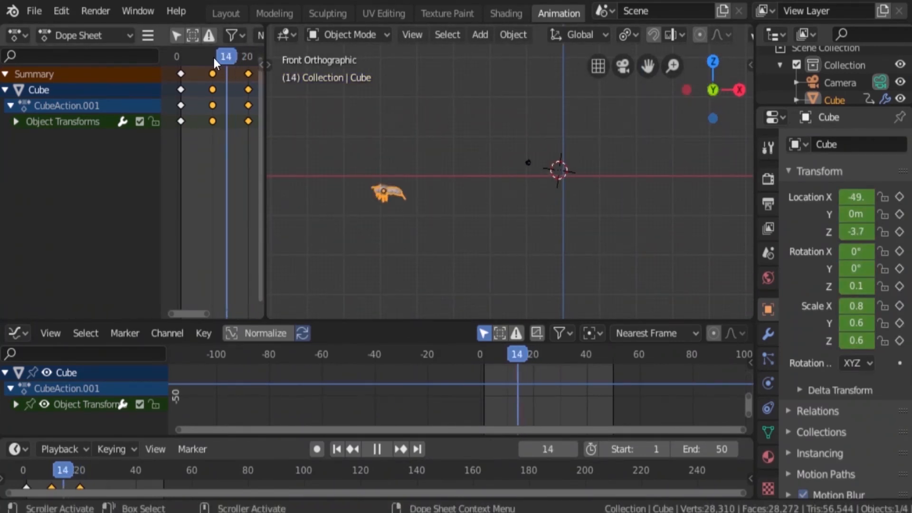
# Step: At frame 1, rotate the bee nose-down by about -40° in front view and insert a keyframe
pyautogui.moveTo(188, 56); pyautogui.dragTo(179, 56)
pyautogui.scroll(5, 612, 241)
pyautogui.scroll(4, 471, 240)
pyautogui.keyDown('shift'); pyautogui.moveTo(612, 241); pyautogui.dragTo(499, 231, button='middle'); pyautogui.keyUp('shift')
pyautogui.press('r')
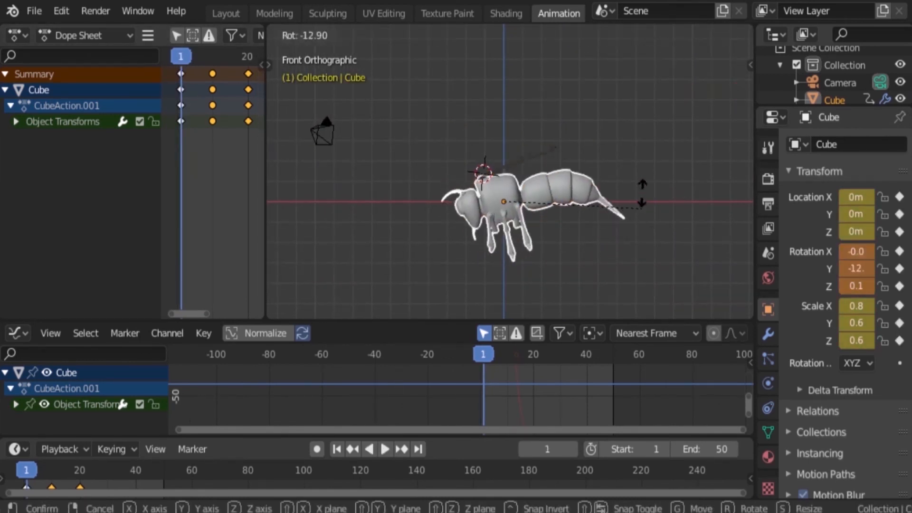
pyautogui.click(630, 137)
pyautogui.keyDown('shift'); pyautogui.moveTo(605, 173); pyautogui.dragTo(622, 173, button='middle'); pyautogui.keyUp('shift')
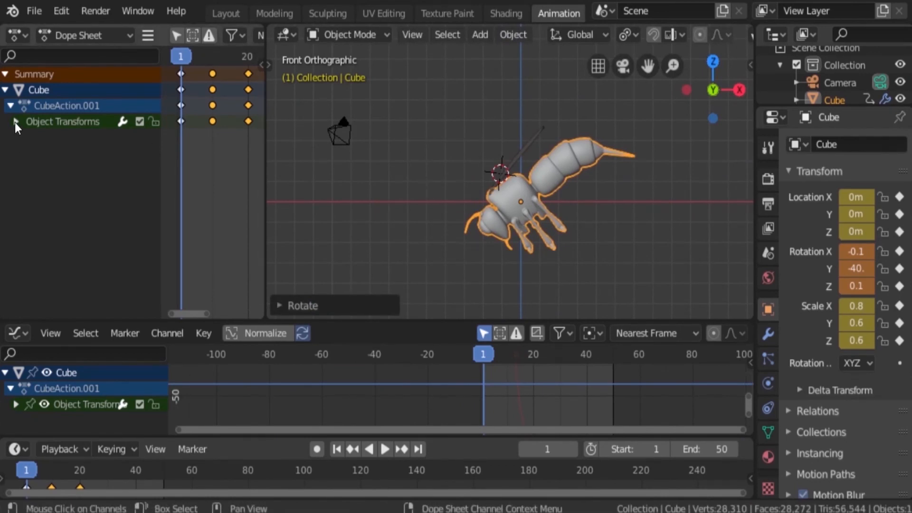
pyautogui.rightClick(509, 198)
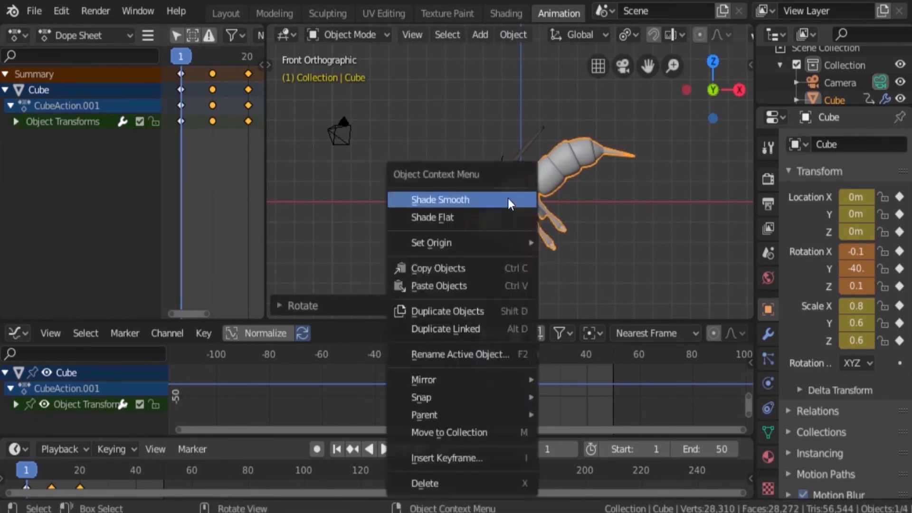
pyautogui.click(612, 178)
pyautogui.press('i')
# Step: At frame 20, rotate the bee nose-up by about 47° in front view and insert a keyframe
pyautogui.scroll(-2, 544, 217)
pyautogui.keyDown('shift'); pyautogui.moveTo(543, 217); pyautogui.dragTo(593, 218, button='middle'); pyautogui.keyUp('shift')
pyautogui.press('space')
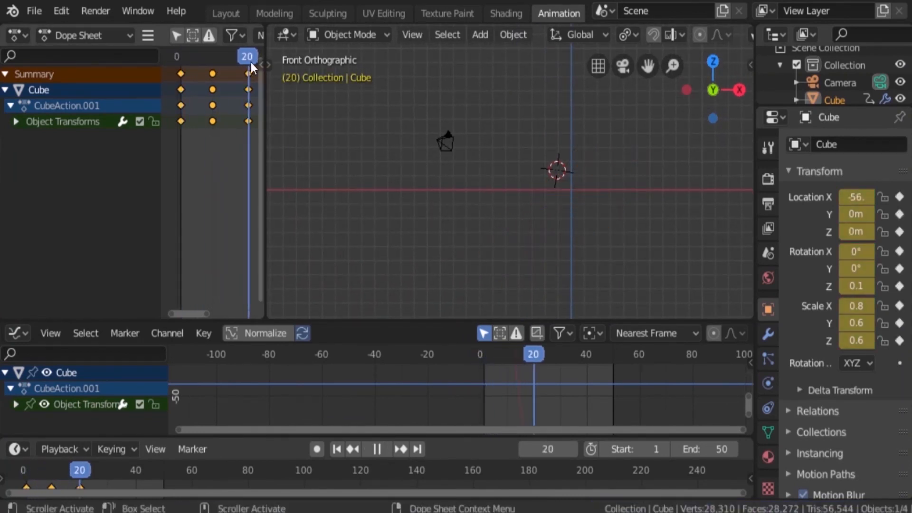
pyautogui.press('space')
pyautogui.keyDown('shift'); pyautogui.moveTo(298, 208); pyautogui.dragTo(523, 229, button='middle'); pyautogui.keyUp('shift')
pyautogui.scroll(-5, 522, 230)
pyautogui.scroll(3, 391, 200)
pyautogui.keyDown('shift'); pyautogui.moveTo(304, 190); pyautogui.dragTo(532, 175, button='middle'); pyautogui.keyUp('shift')
pyautogui.scroll(3, 455, 223)
pyautogui.press('r')
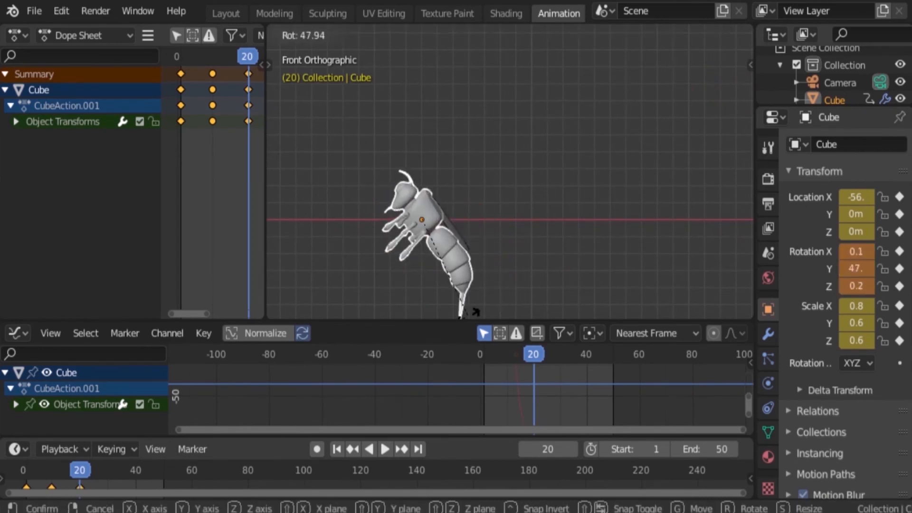
pyautogui.click(494, 267)
pyautogui.press('i')
# Step: Play the dipping and tilting flight repeatedly from frame 1 in an angled perspective view
pyautogui.scroll(-3, 491, 255)
pyautogui.moveTo(239, 56); pyautogui.dragTo(180, 60)
pyautogui.moveTo(390, 238); pyautogui.dragTo(495, 259, button='middle')
pyautogui.press('space')
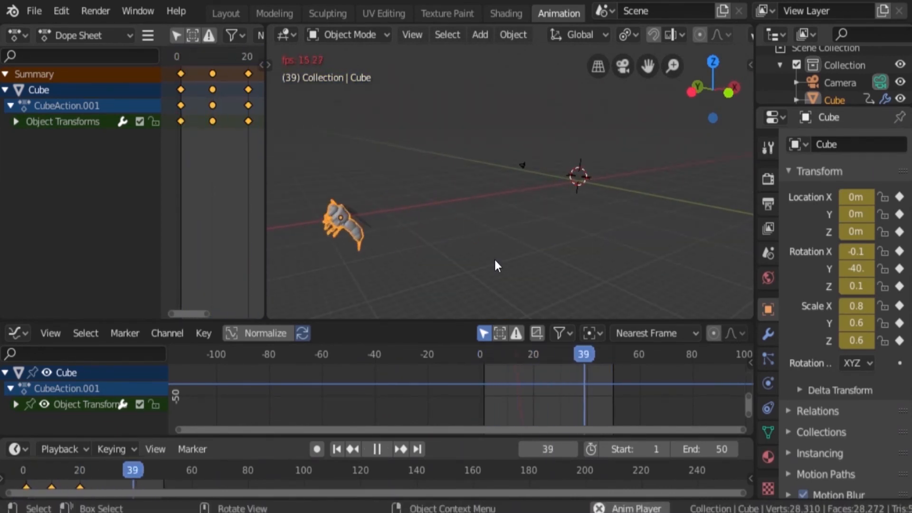
pyautogui.press('space')
pyautogui.click(483, 357)
pyautogui.press('space')
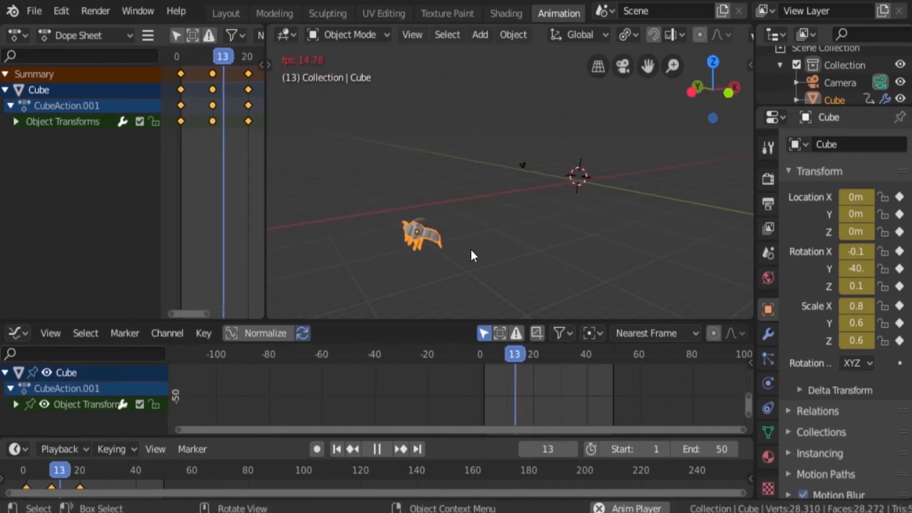
pyautogui.press('space')
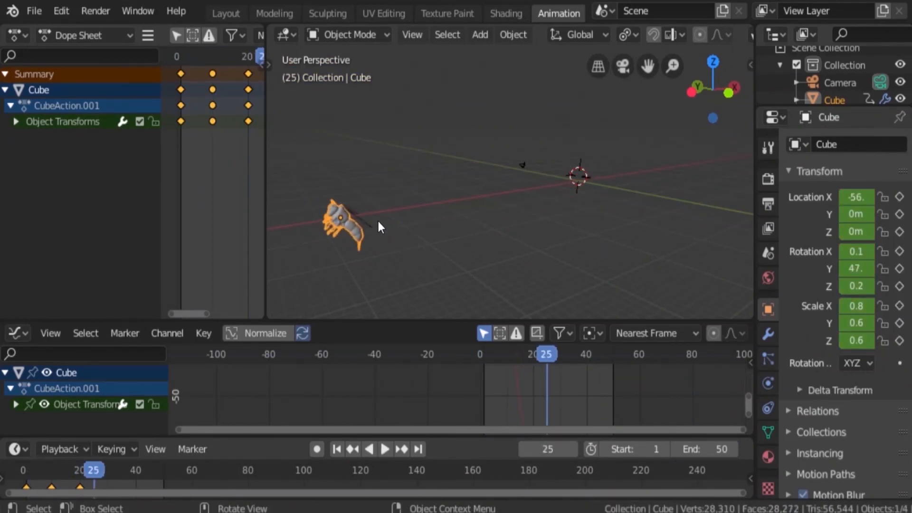
pyautogui.click(486, 355)
pyautogui.press('space')
pyautogui.press('space')
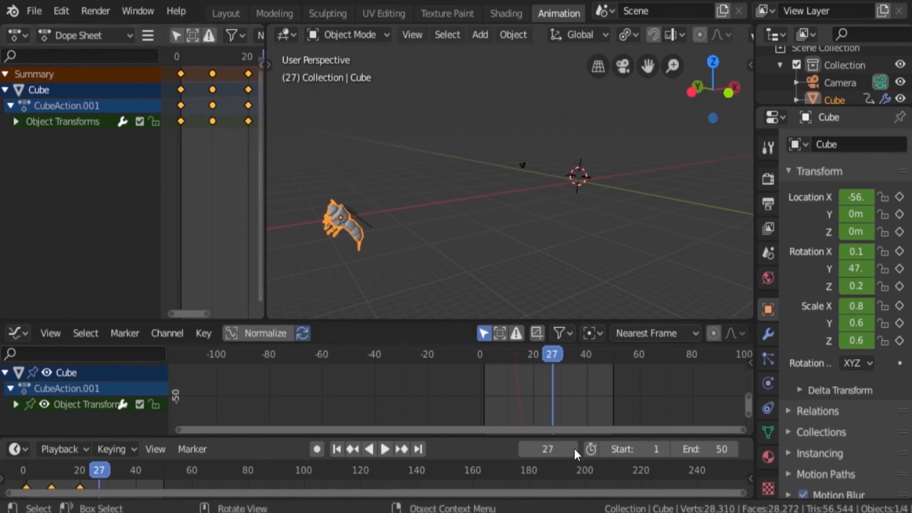
pyautogui.click(484, 352)
pyautogui.press('space')
pyautogui.press('space')
pyautogui.press('Home')
pyautogui.scroll(1, 515, 406)
pyautogui.moveTo(514, 395); pyautogui.dragTo(515, 420, button='middle')
pyautogui.moveTo(514, 371); pyautogui.dragTo(513, 398, button='middle')
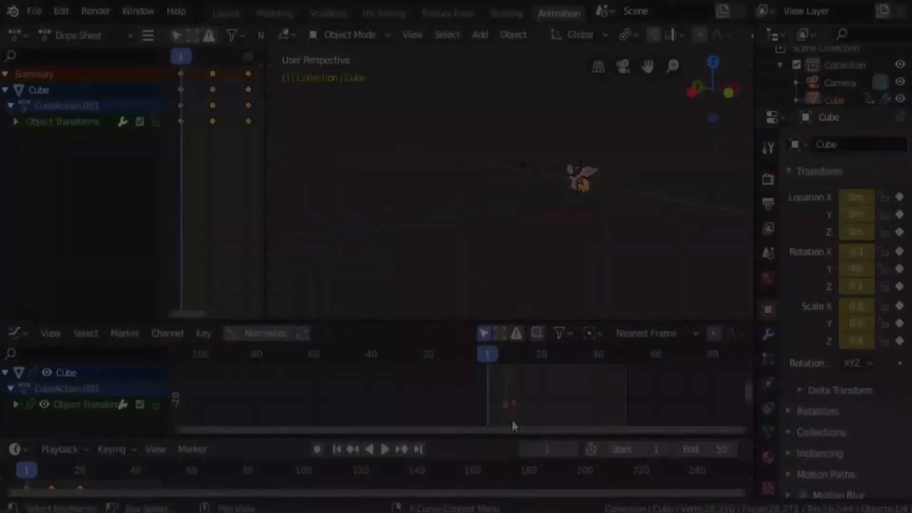